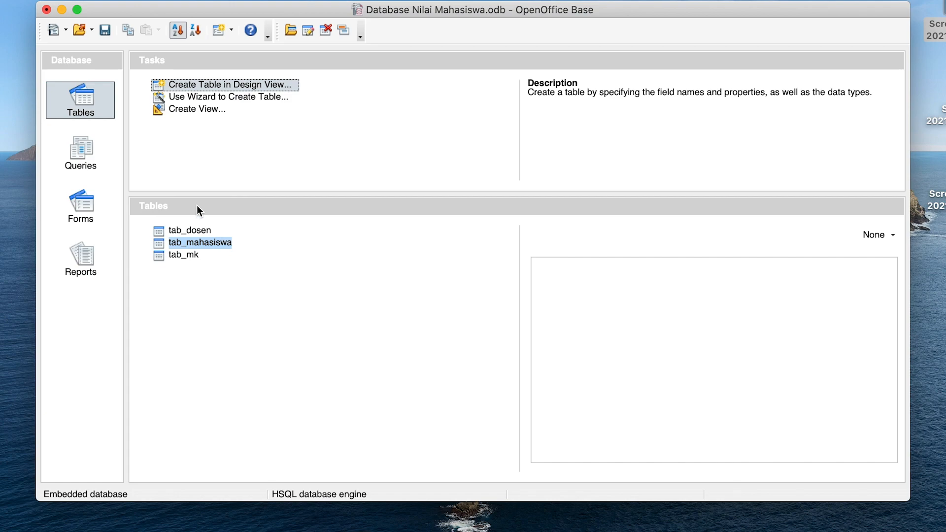
Open the tab_dosen table for data entry and fill the first record with the lecturer's NIDN, name and address Kediri.
left_click(193, 233)
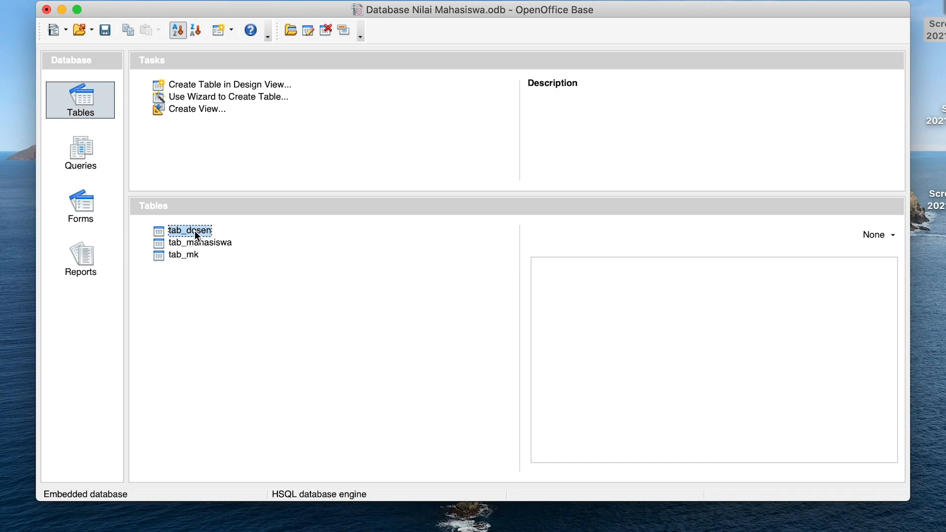
double_click(195, 231)
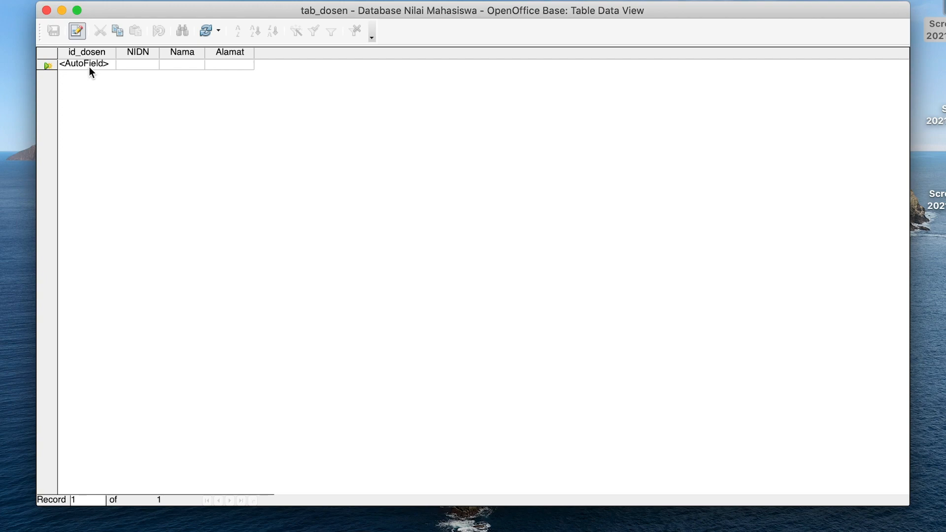
left_click(139, 64)
type("001")
left_click(169, 64)
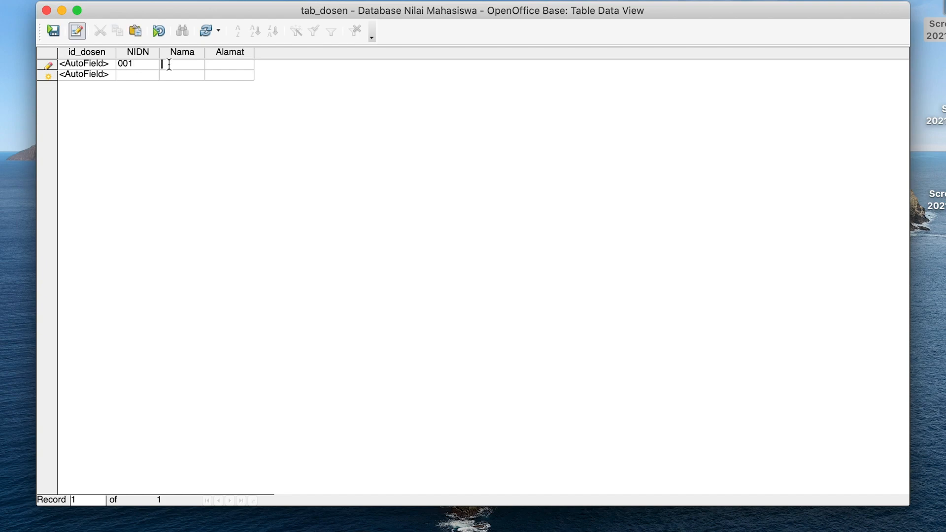
type("Berlian")
left_click(228, 65)
type("Kediri")
Add the second lecturer record with NIDN, name and address Kediri.
left_click(149, 74)
type("002")
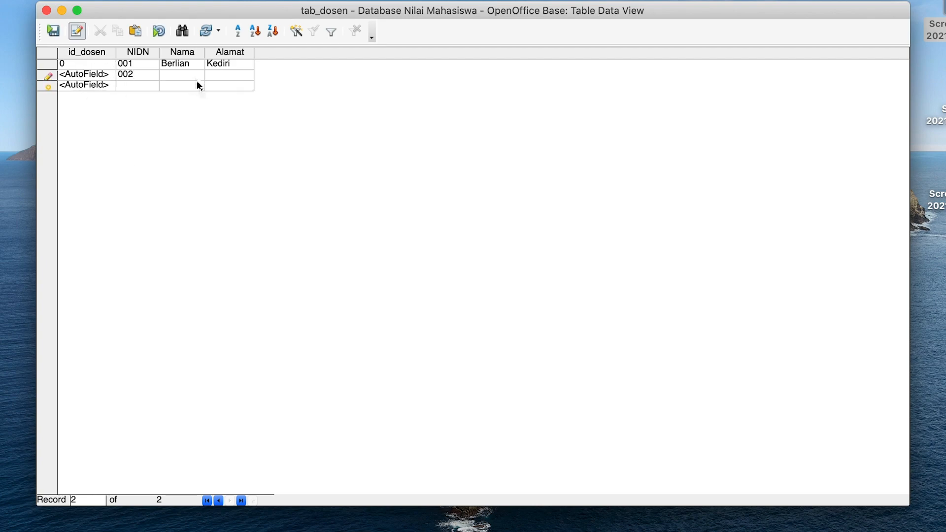
type("Rudi")
left_click(233, 76)
type("Kediri")
Add the third lecturer record with NIDN, name and address Surabaya.
left_click(135, 84)
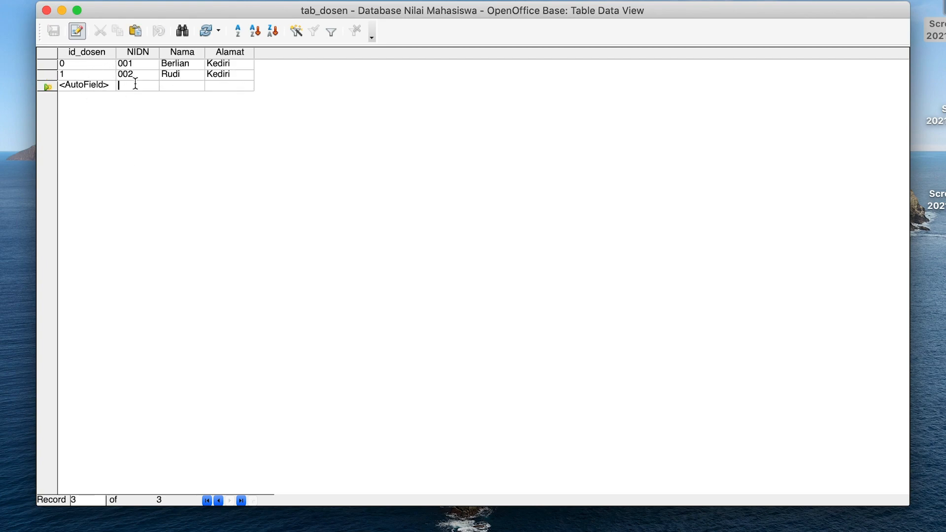
type("003")
left_click(175, 85)
type("Rani")
left_click(228, 84)
type("Surabaya")
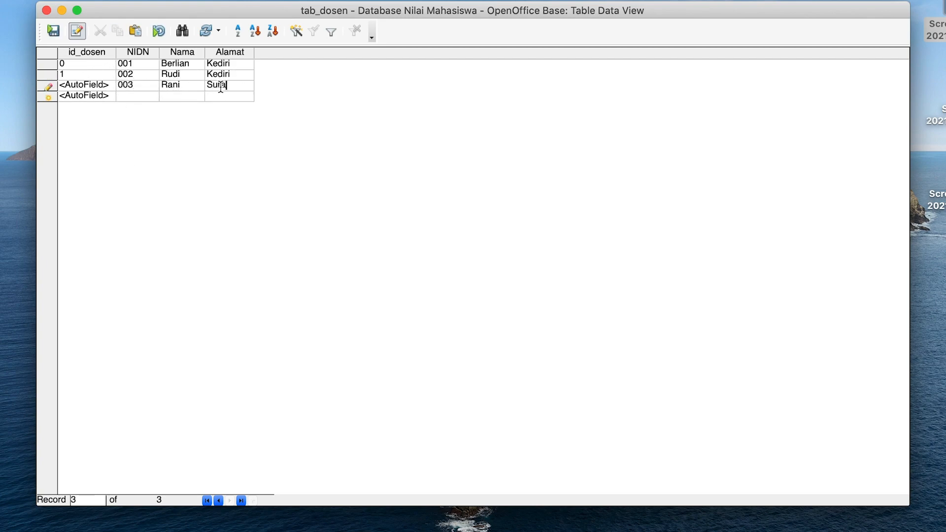
Add the fourth lecturer record with NIDN, name and address Malang.
left_click(137, 96)
type("004")
left_click(182, 97)
type("Milia")
left_click(235, 99)
type("Malang")
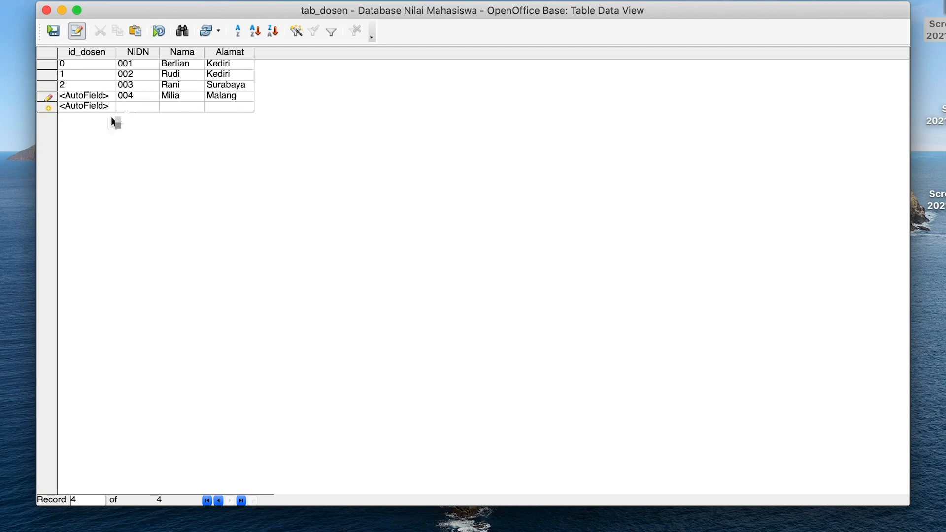
Add the fifth lecturer record with NIDN, name and address Malang, and save it before closing the table.
left_click(139, 106)
type("005")
left_click(166, 106)
type("Irvin")
left_click(233, 106)
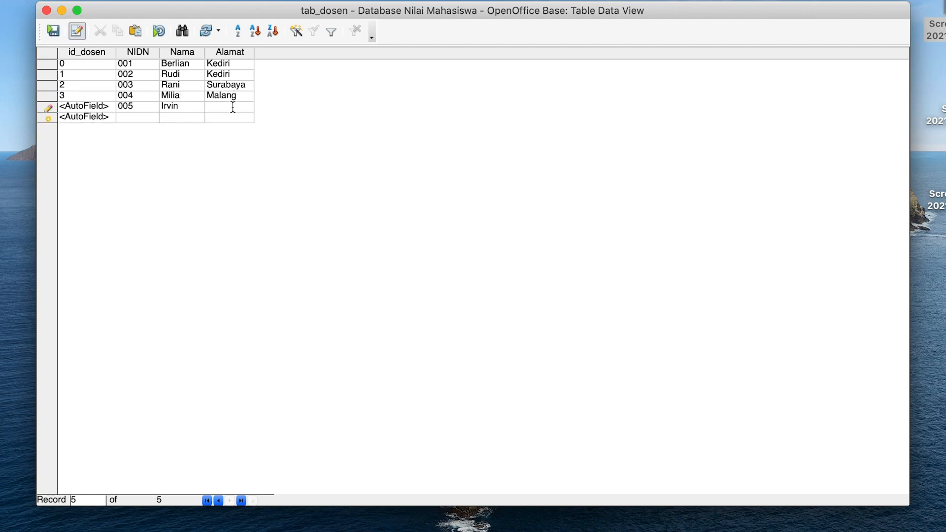
type("Malang")
left_click(54, 33)
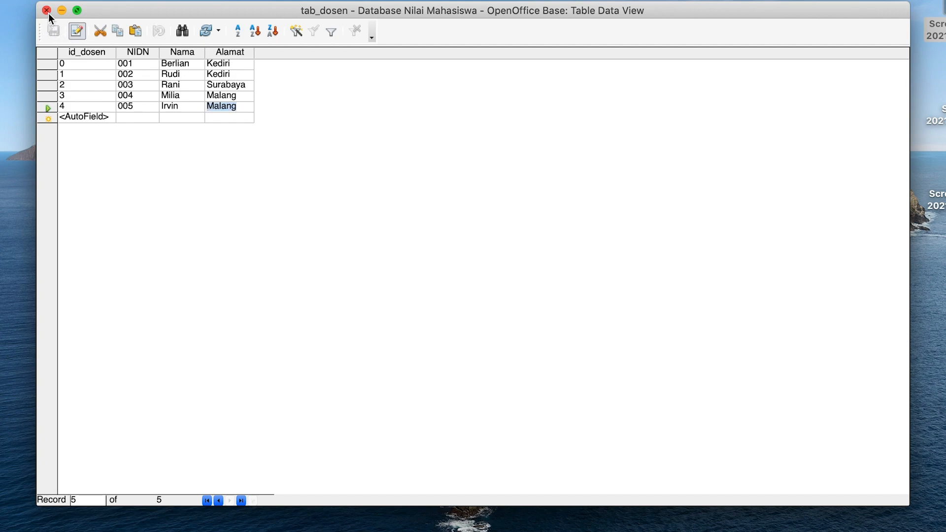
left_click(46, 11)
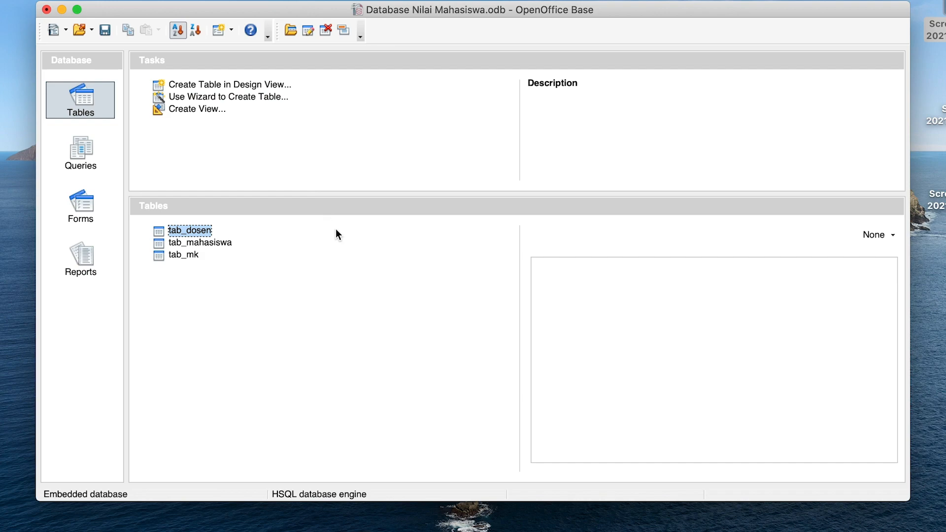
Open the tab_mahasiswa table and enter the first student's NIM, name and date of birth, leaving the address empty.
double_click(215, 245)
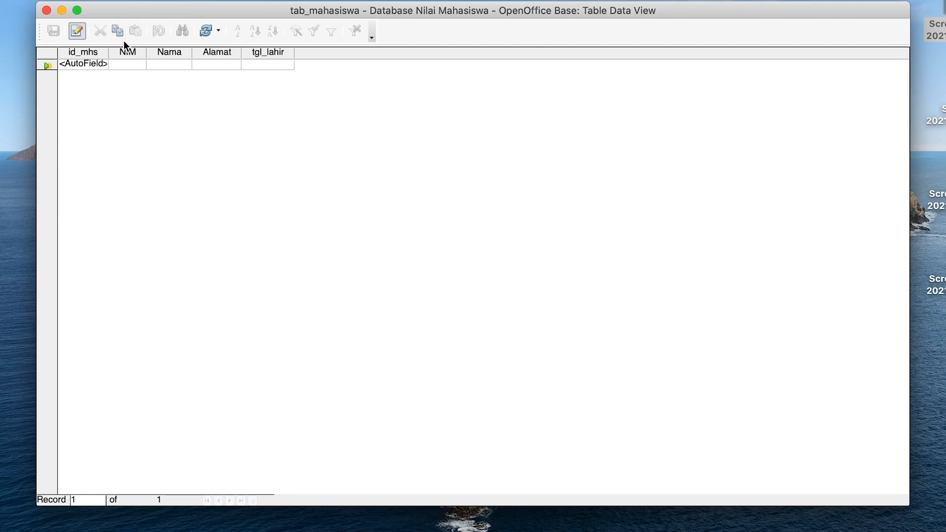
left_click(132, 66)
type("001")
left_click(173, 66)
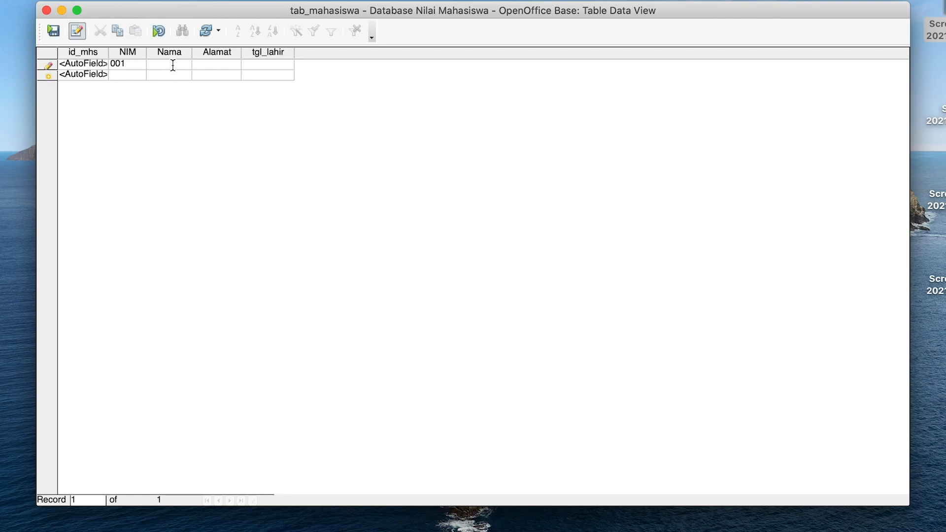
type("Nana")
left_click(260, 63)
type("-1-")
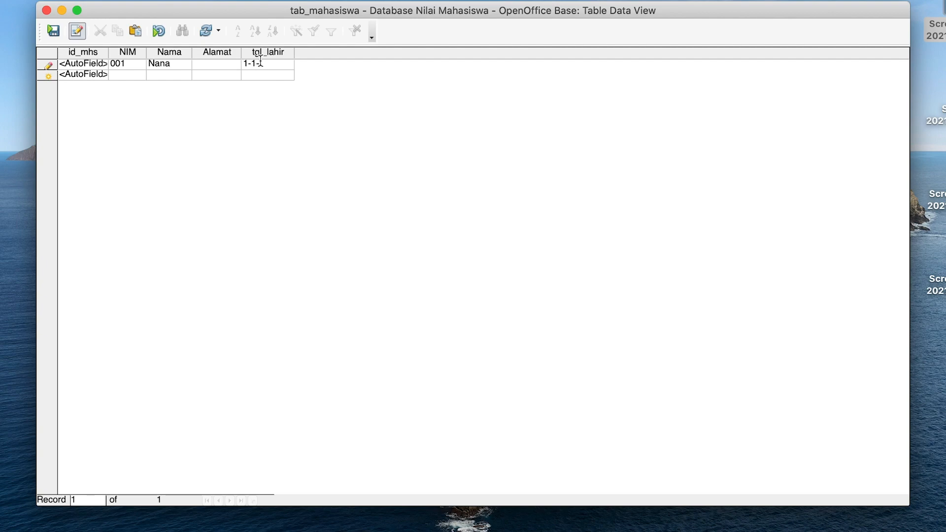
type("2000")
key("Return")
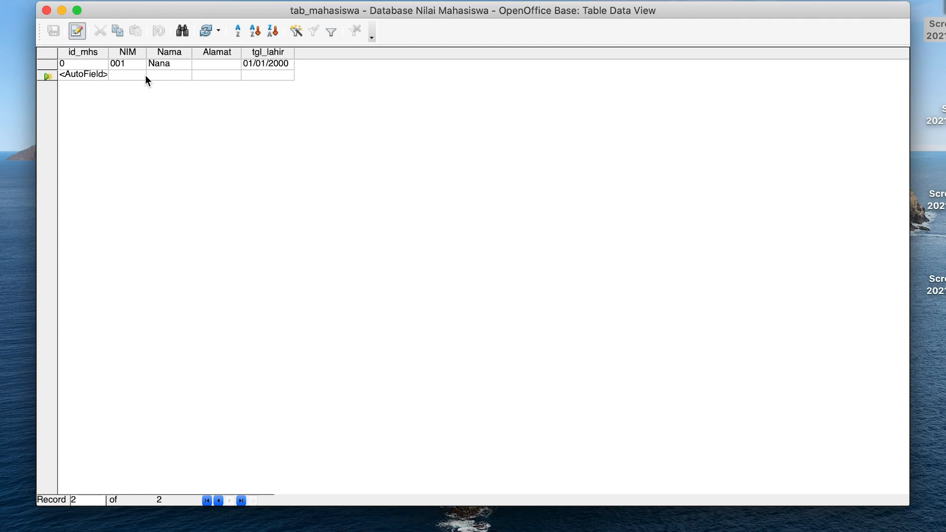
Enter only the second student's name and try to store the record without a NIM.
left_click(168, 74)
type("Nini")
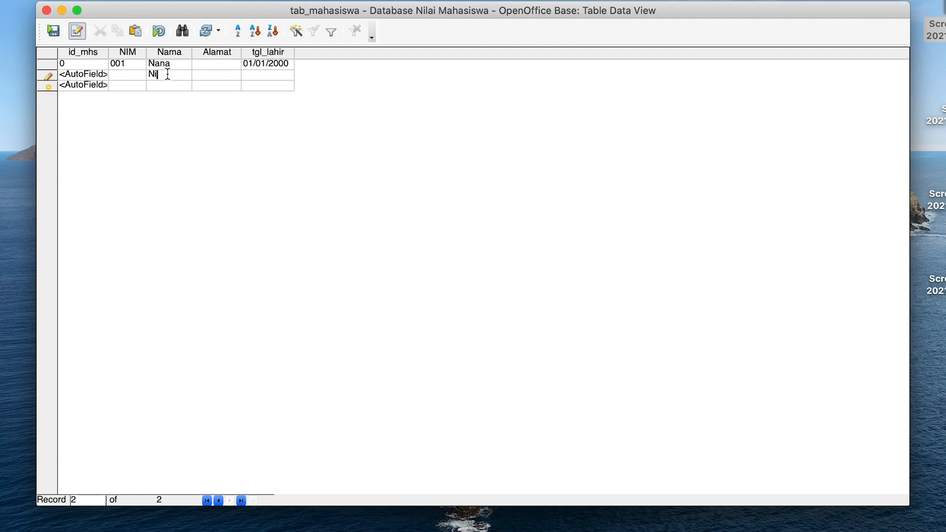
left_click(200, 79)
key("Tab")
key("Tab")
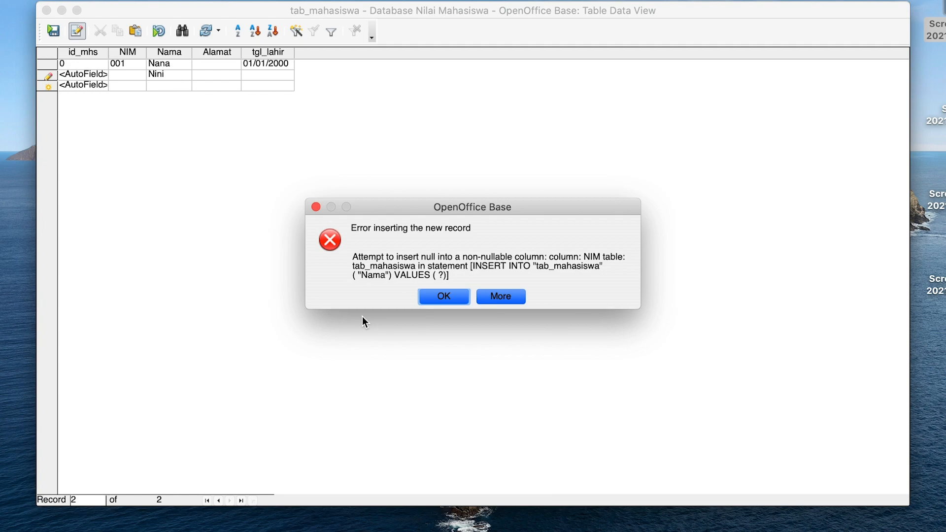
left_click(454, 308)
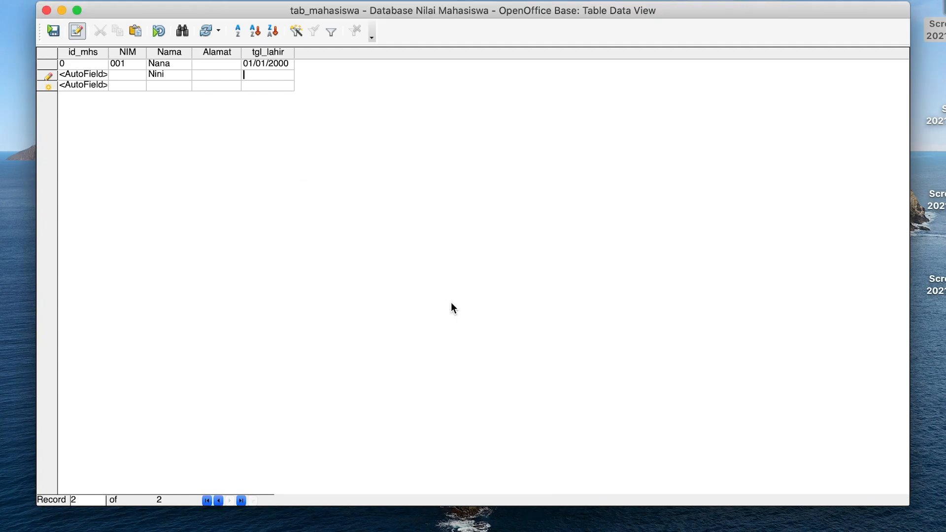
Complete the second student's record with the NIM, address Kediri and date of birth.
left_click(129, 74)
type("002")
left_click(231, 73)
type("Kediri")
left_click(279, 72)
type("02/01/2000")
Add the third student record with NIM, name, address Kediri and date of birth.
left_click(130, 85)
type("003")
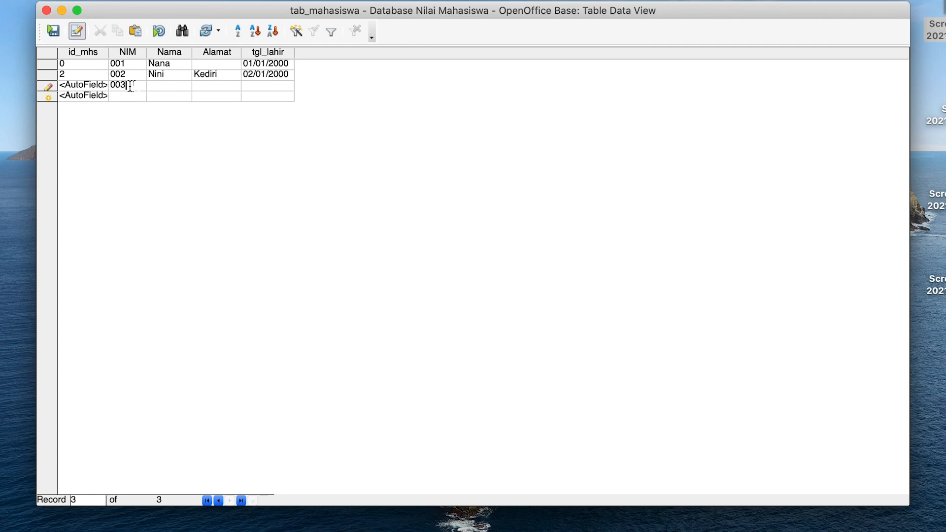
left_click(171, 85)
type("Nene")
left_click(221, 83)
type("Kediri")
left_click(259, 86)
type("01/03/2000")
key("Return")
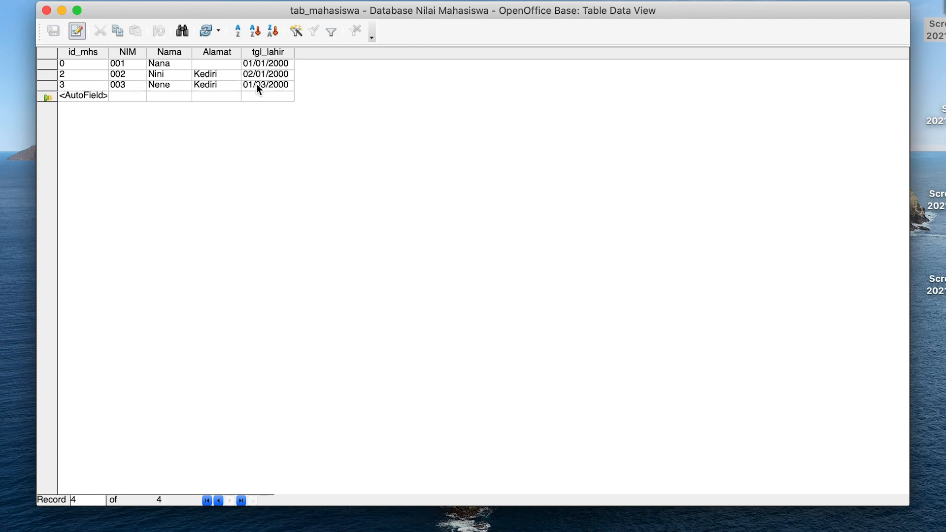
Add the fourth student record with NIM, name, address Surabaya and date of birth.
type("004")
left_click(154, 97)
type("Nunu")
left_click(211, 95)
type("Surabaya")
left_click(262, 94)
type("4")
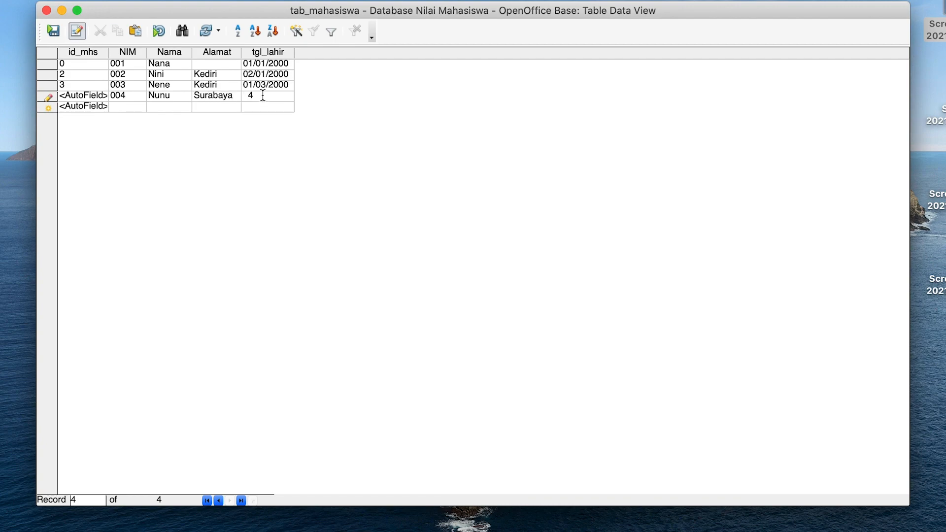
type("/01/2000")
key("Return")
Add the fifth student record with NIM, name, address Malang and date of birth.
left_click(132, 107)
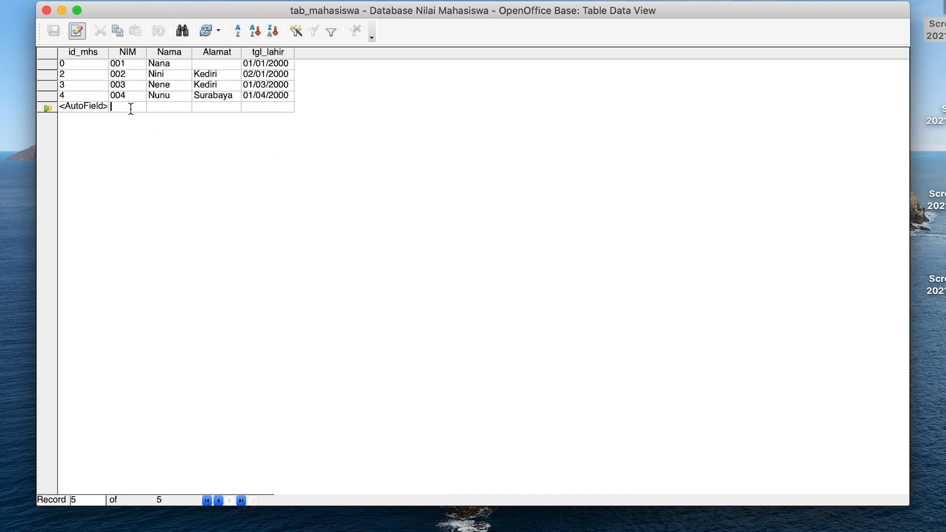
type("005")
left_click(171, 106)
type("Nono")
left_click(215, 106)
type("Malang")
left_click(256, 106)
type("5")
key("Return")
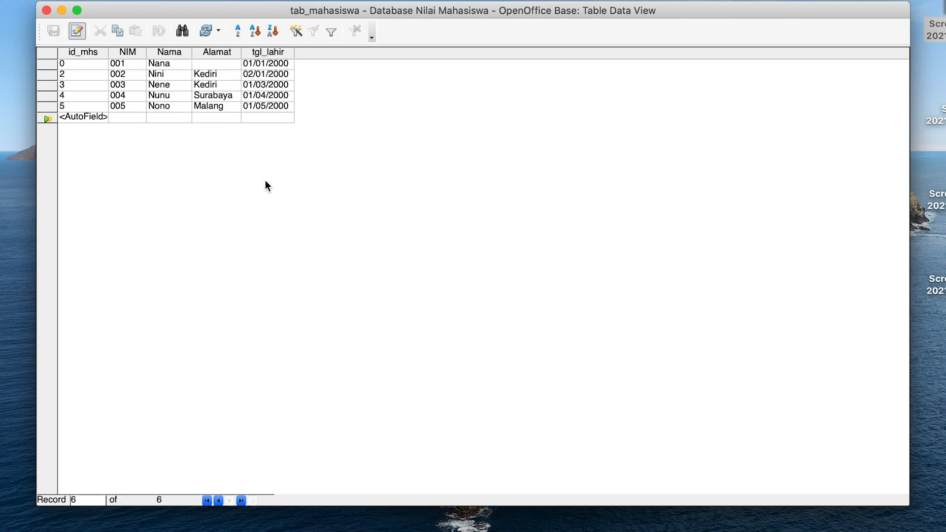
Set the first student's address to Jakarta, change the year in the date of birth, and close the table.
left_click(212, 64)
type("Jakarta")
left_click(289, 64)
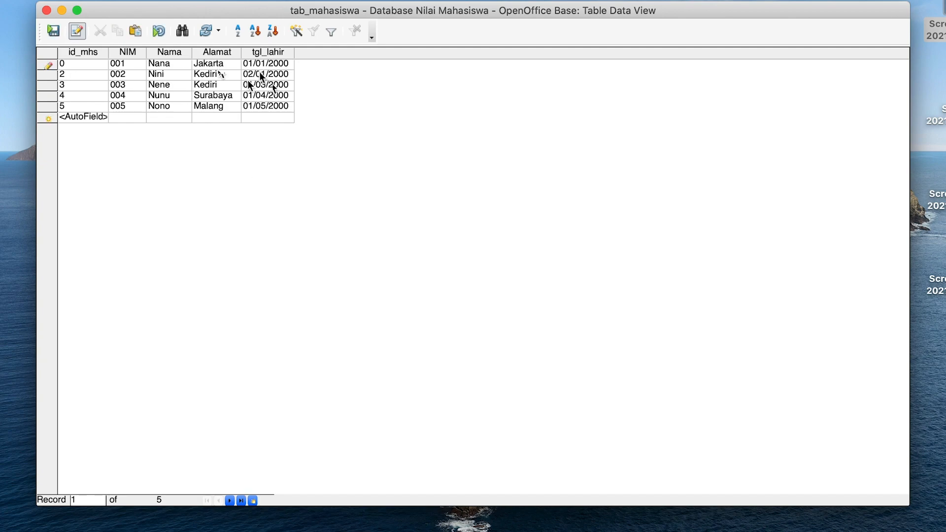
key("BackSpace")
type("1")
key("Return")
left_click(165, 76)
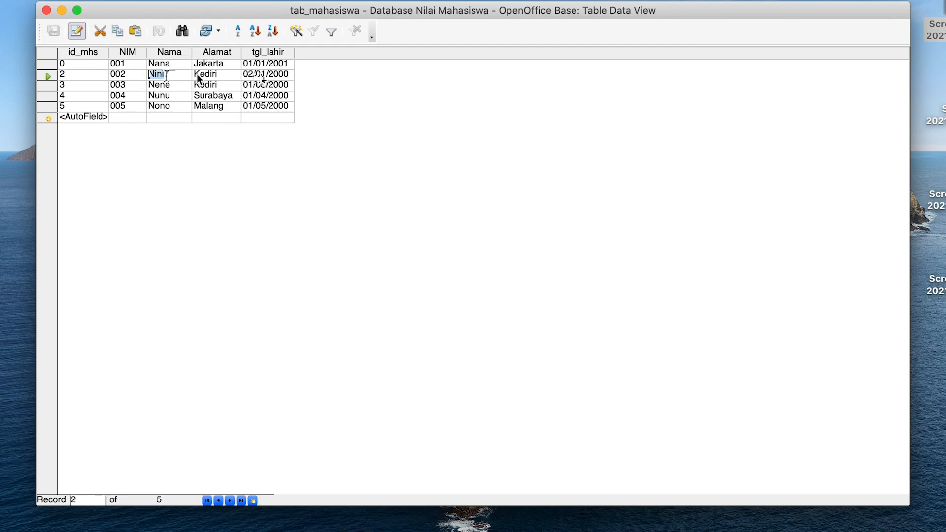
left_click(261, 77)
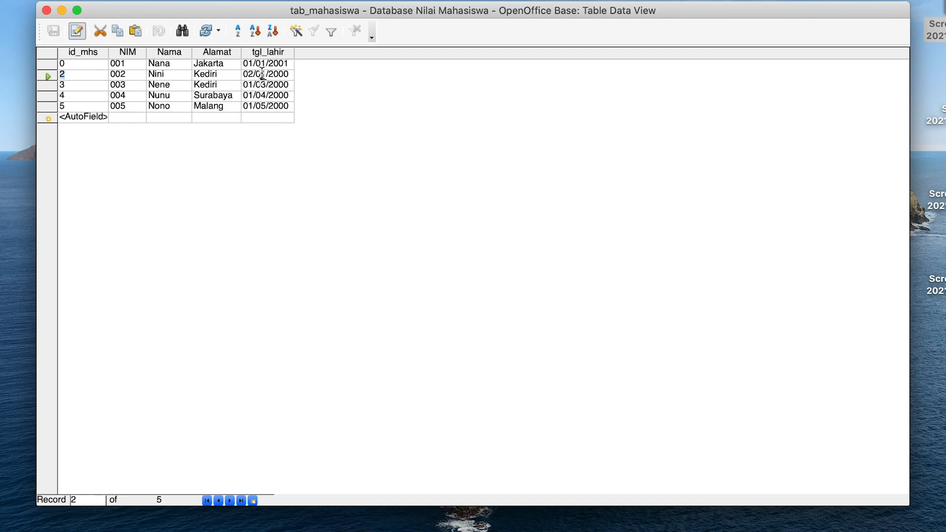
left_click(48, 11)
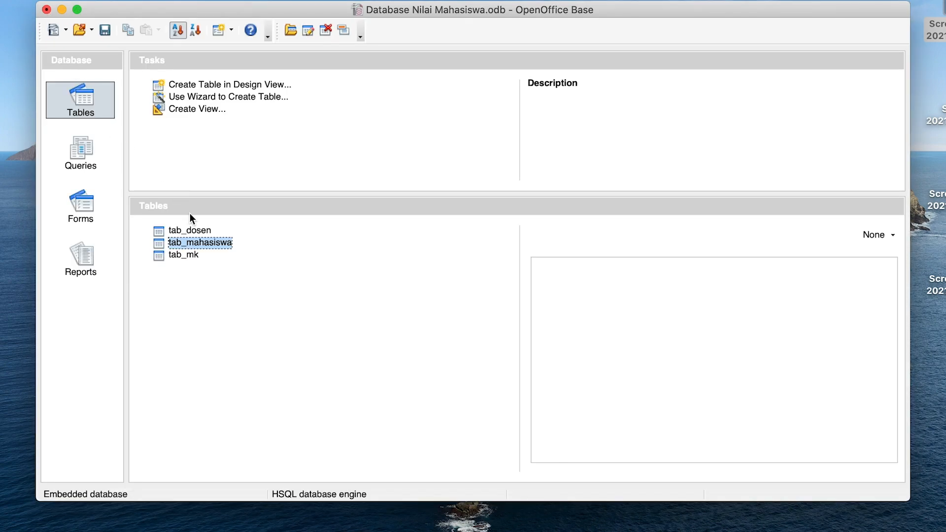
Edit the tab_mk table design to set AutoValue to Yes for id_mk, saving the change and closing the design.
right_click(184, 256)
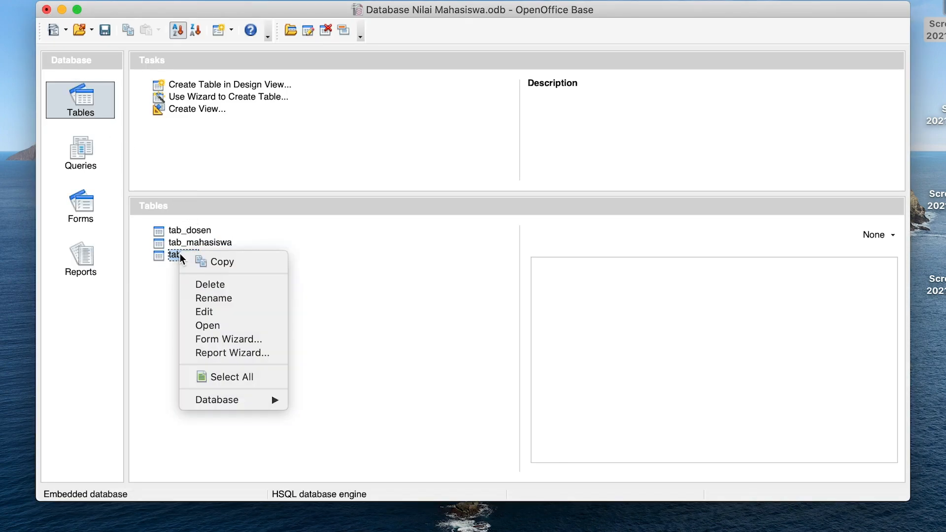
left_click(202, 310)
left_click(241, 390)
left_click(241, 410)
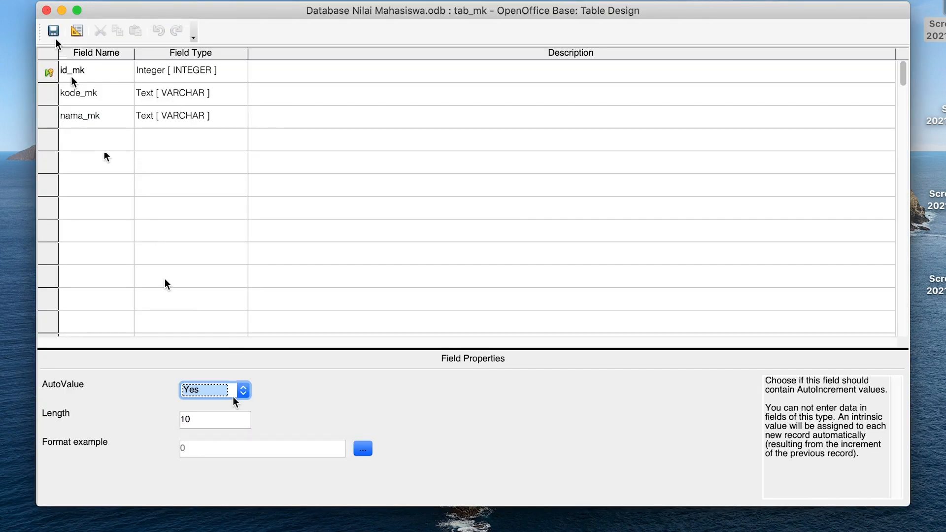
key("super+w")
left_click(428, 285)
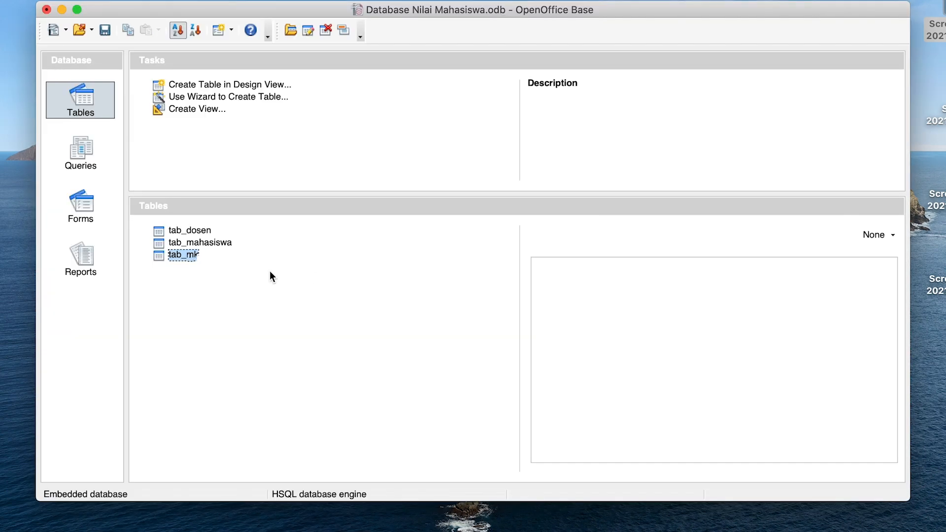
Open the tab_mk table for data entry and add course code 001 with the name Basis Data.
key("Return")
left_click(140, 63)
type("001")
left_click(184, 63)
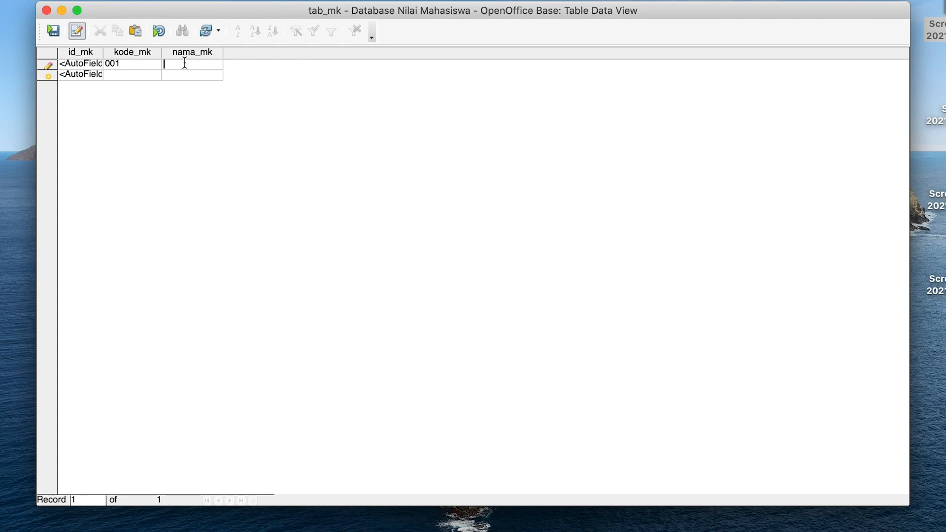
type("Basis Data")
Add course 002 named Struktur Data and course 003 named Design Web.
left_click(145, 76)
type("002")
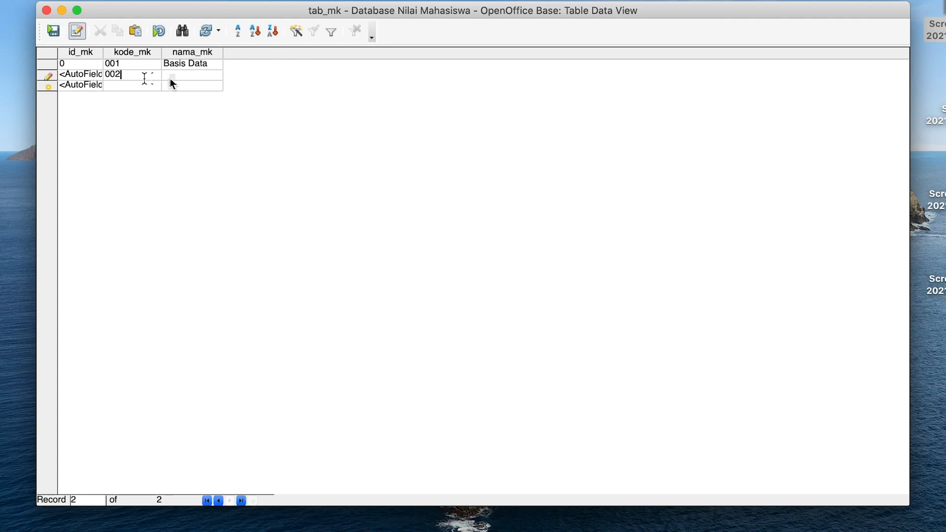
left_click(189, 74)
type("Struktur Data")
left_click(139, 86)
type("003")
left_click(182, 87)
type("Design Web")
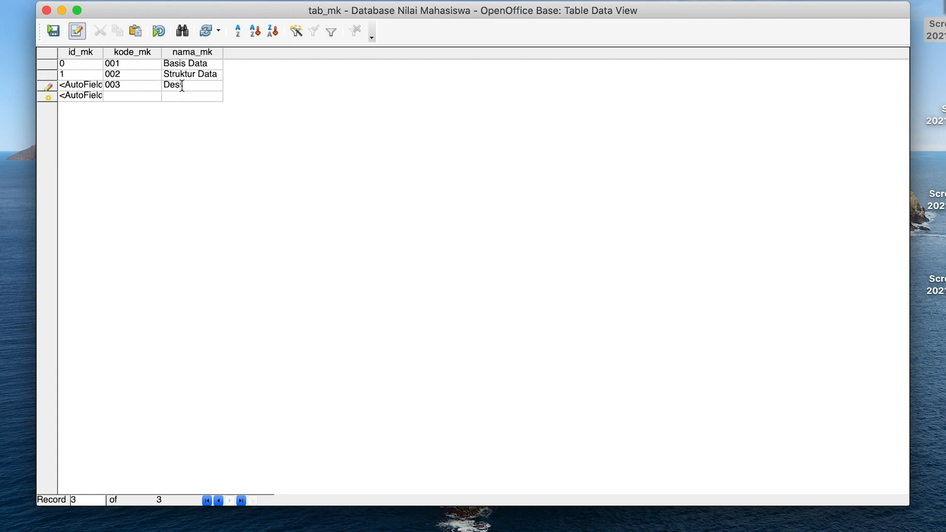
Add course 004 named Administrasi jaringan, and save the record before closing the table.
left_click(151, 96)
type("004")
left_click(192, 95)
type("Administrasi Jaringan")
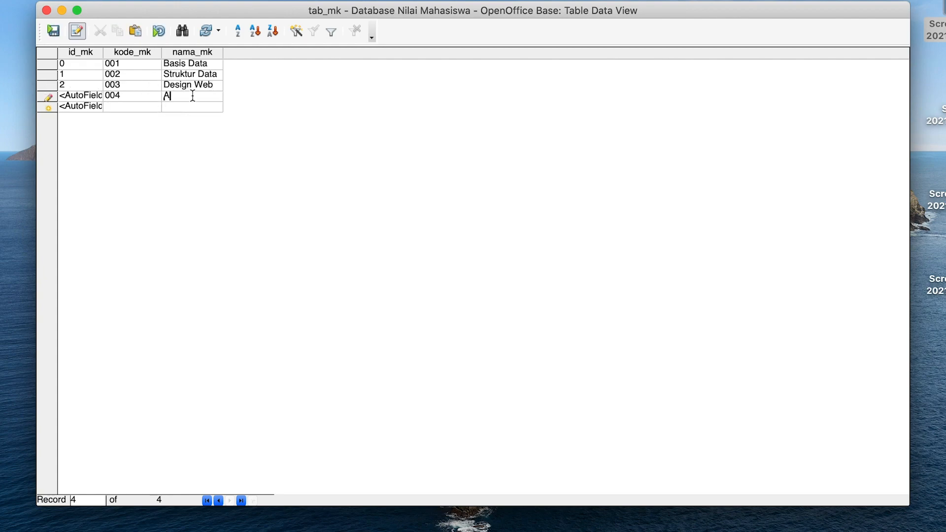
left_click(53, 30)
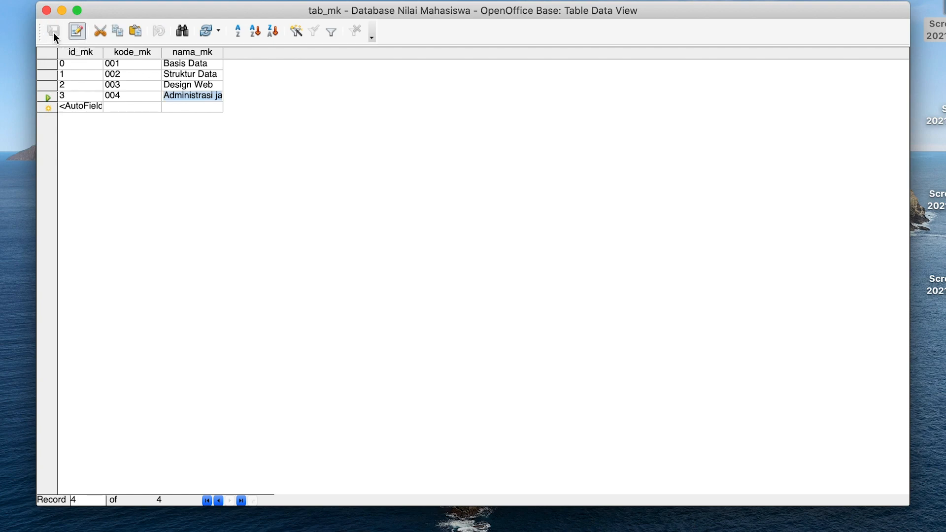
left_click(47, 10)
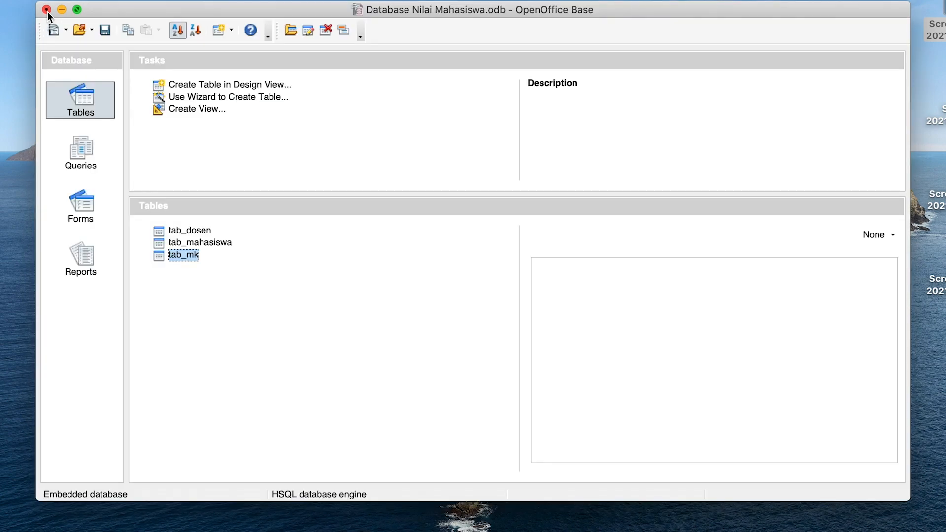
Turn on the Document preview and look through the records of tab_dosen, tab_mahasiswa and tab_mk.
left_click(200, 232)
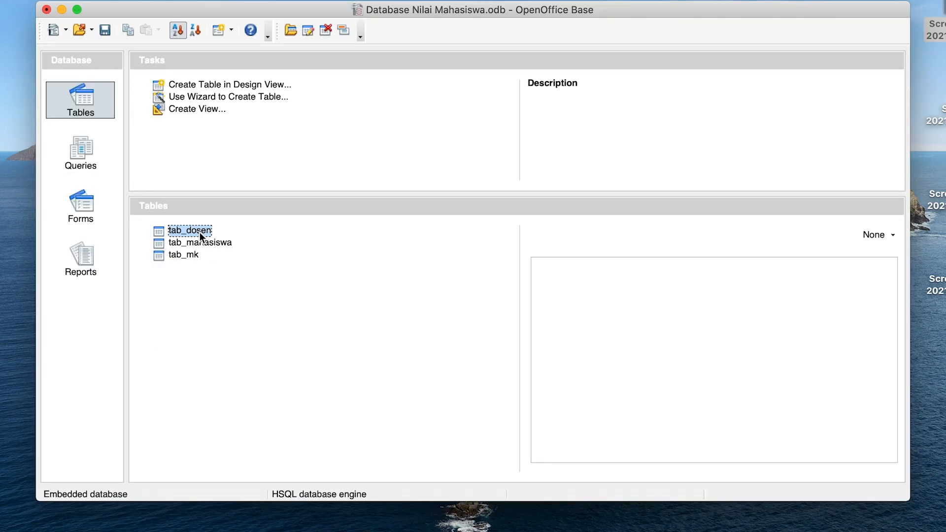
left_click(893, 236)
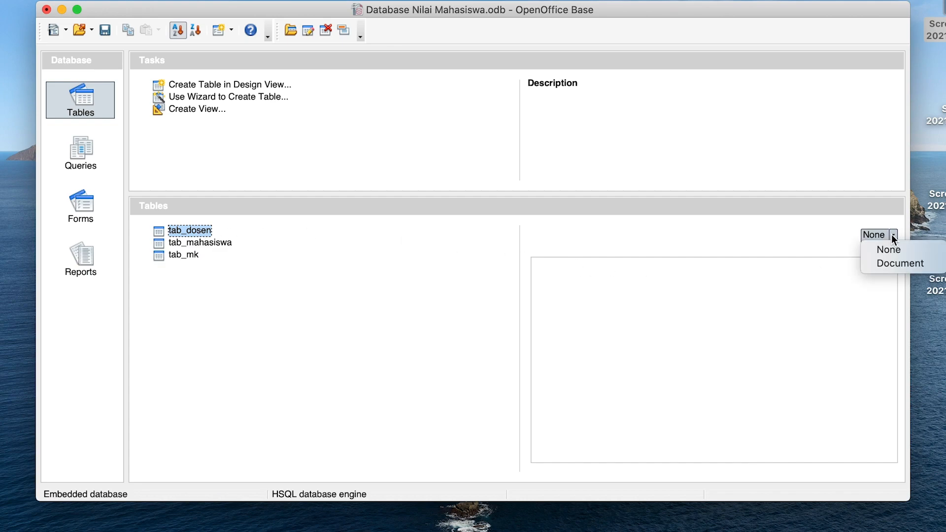
left_click(890, 266)
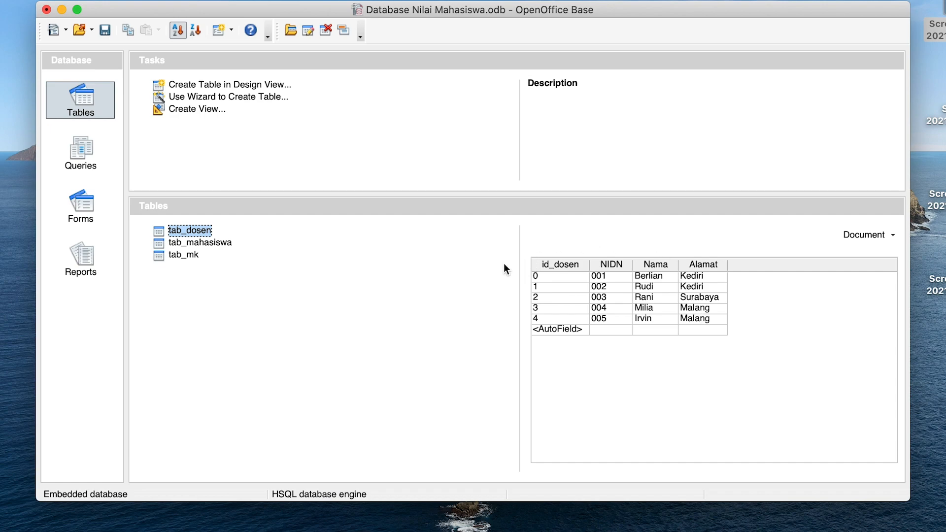
key("Down")
key("Down")
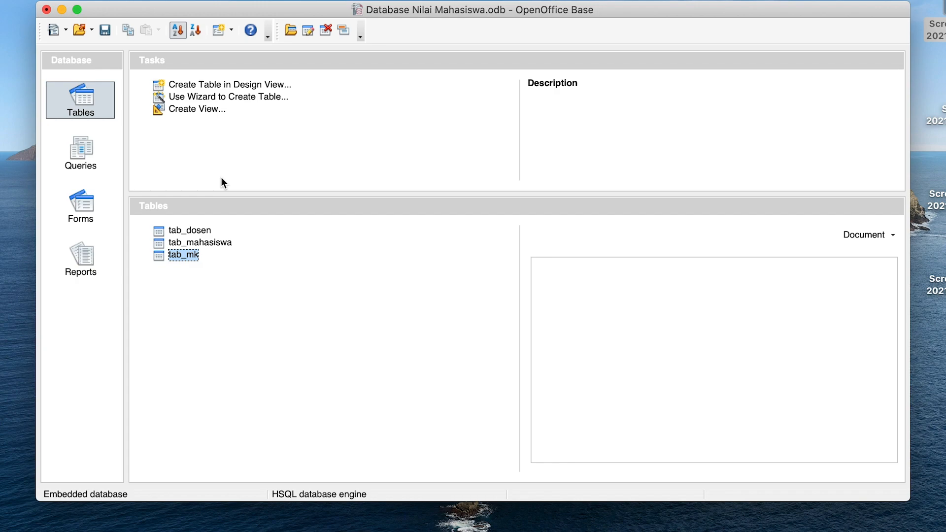
Create a new table in Design View with an Integer field named id and make it the primary key.
left_click(214, 85)
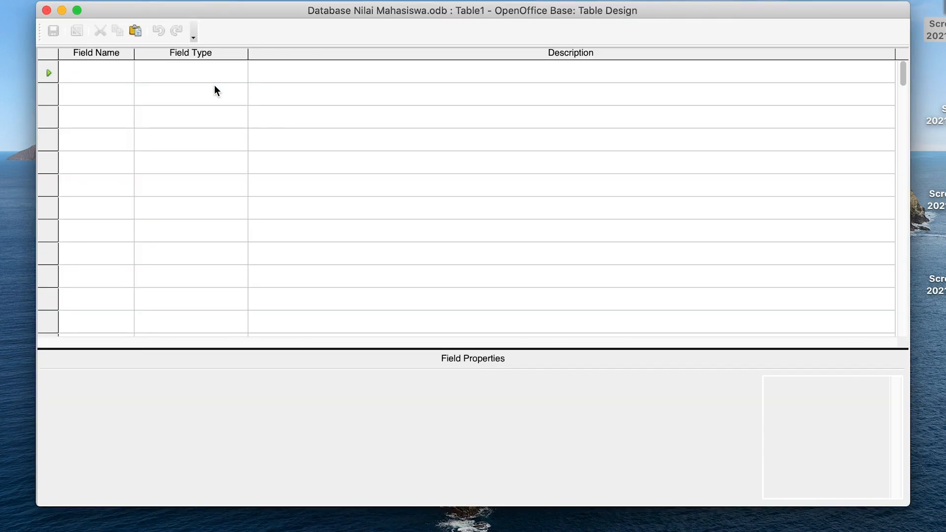
right_click(48, 75)
left_click(123, 72)
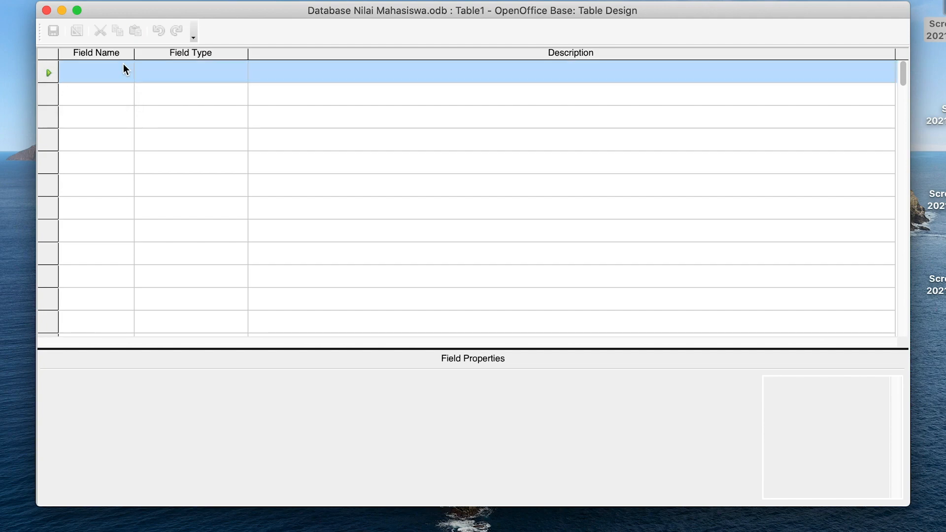
type("id")
left_click(175, 74)
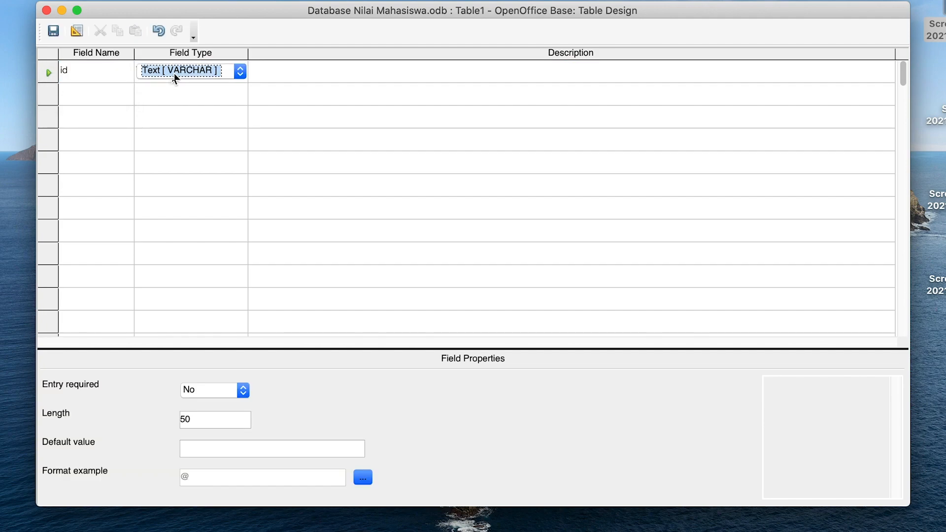
left_click(174, 78)
left_click(205, 117)
right_click(53, 72)
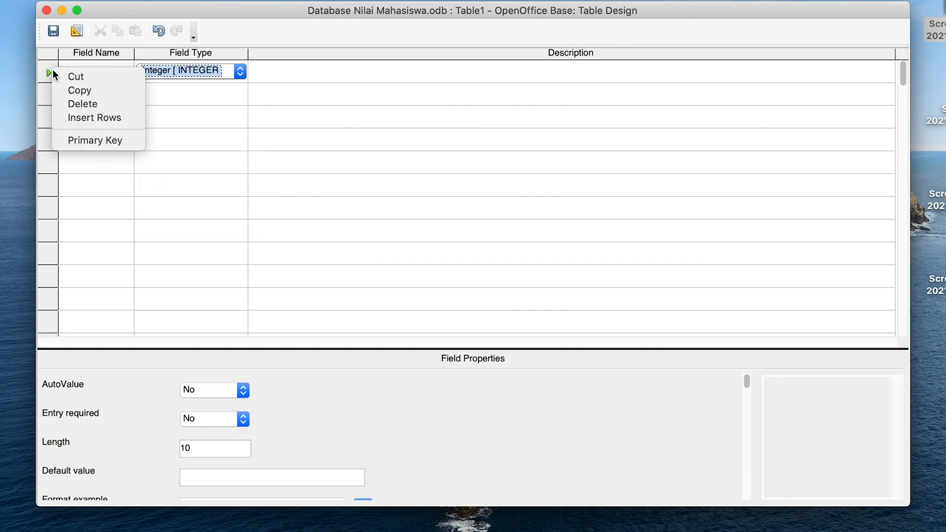
left_click(87, 140)
Add a field named id_mhs with the Integer type below the id field.
left_click(100, 98)
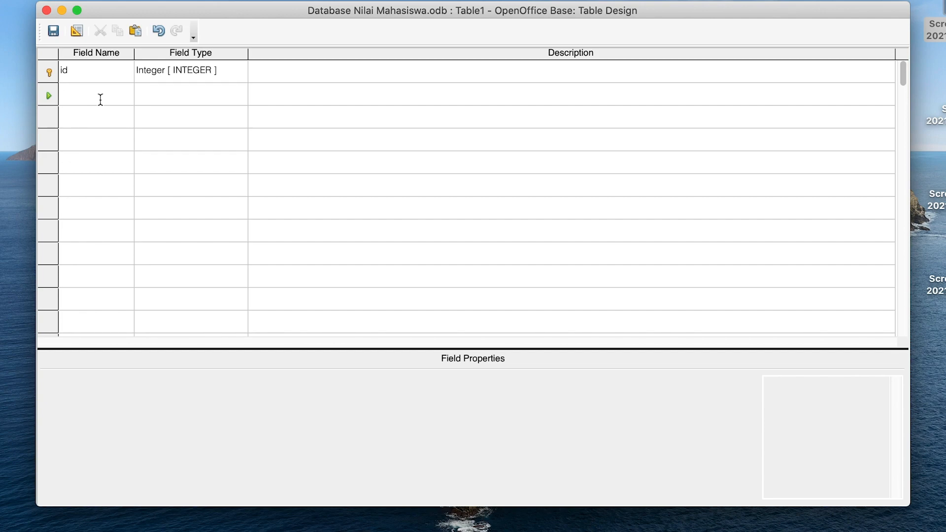
type("id_mh")
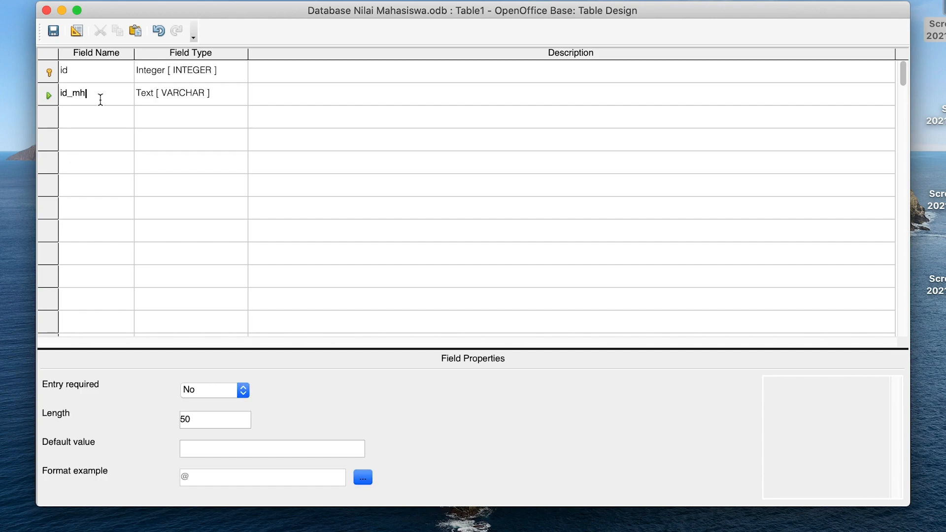
type("s")
left_click(236, 94)
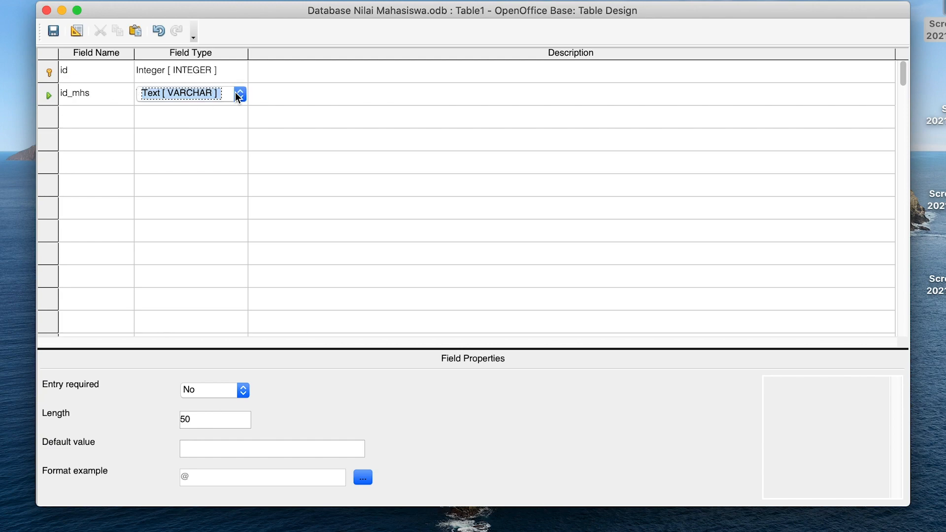
left_click(240, 93)
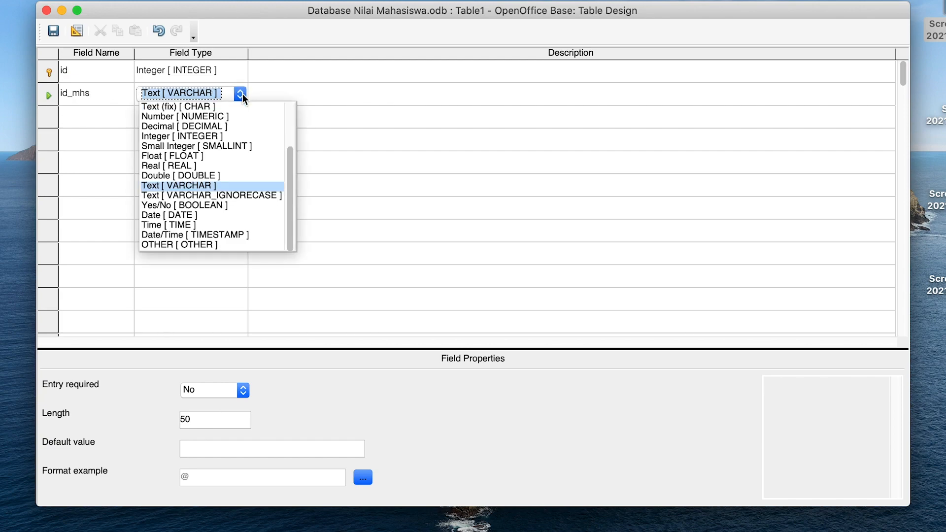
left_click(220, 136)
Add a field named id_dosen with the Integer type below id_mhs.
left_click(91, 118)
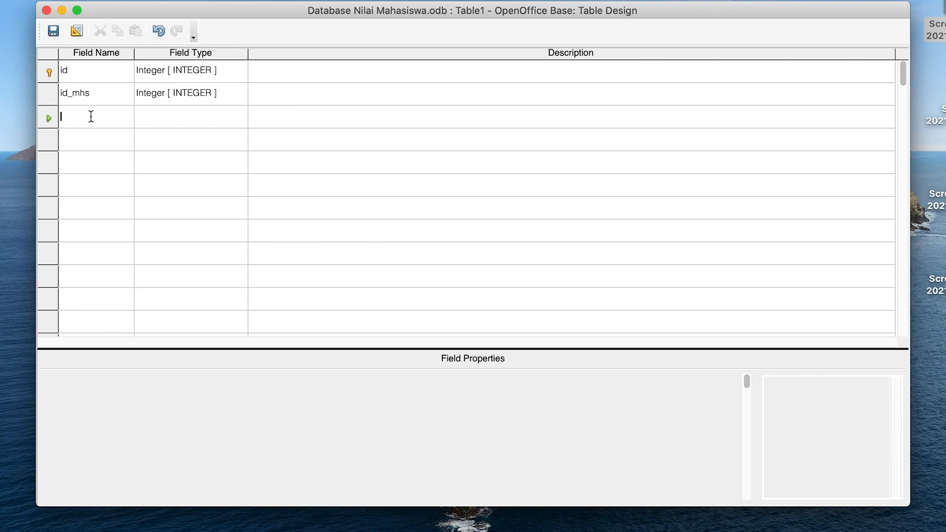
type("id")
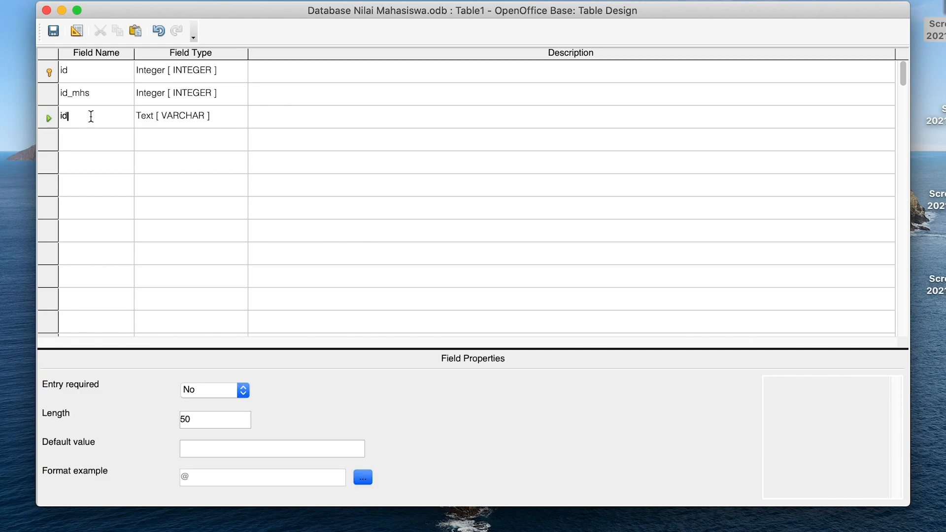
type("_dosen")
left_click(210, 118)
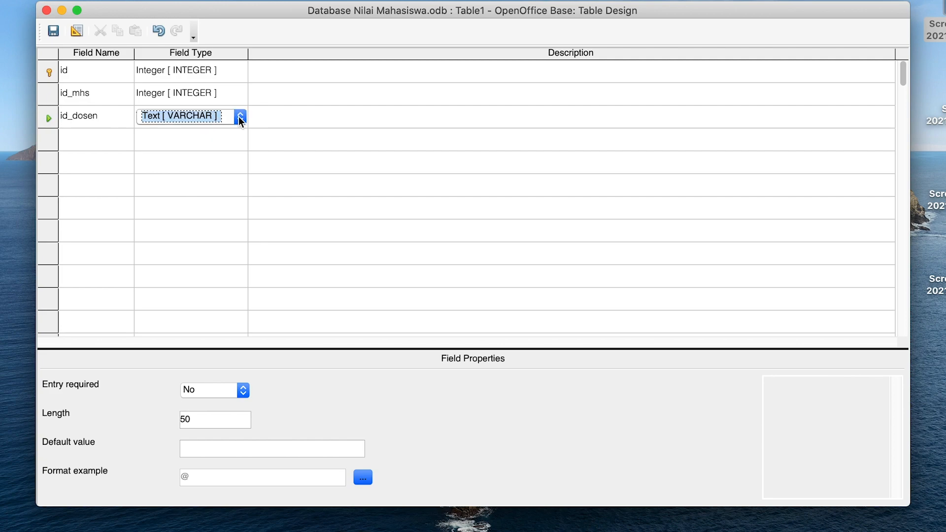
left_click(240, 117)
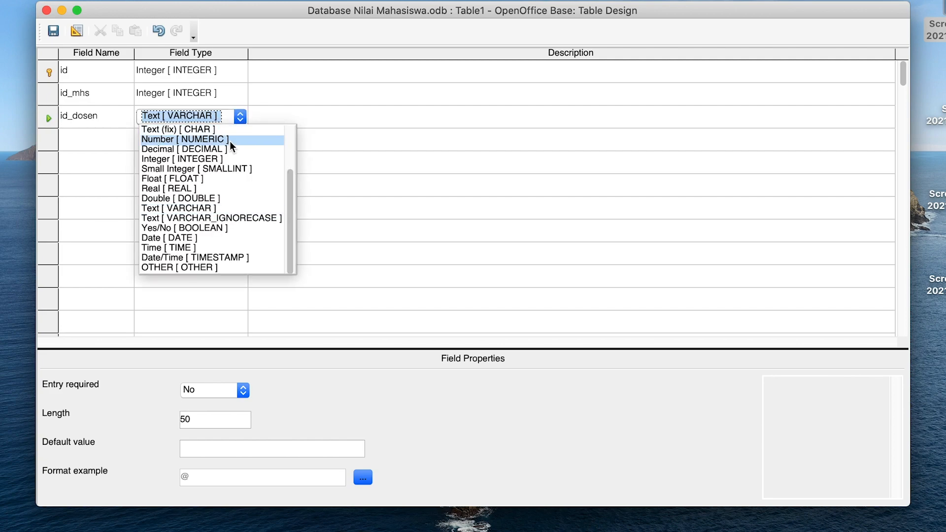
left_click(274, 158)
Add a field named id_mk with the Integer type below id_dosen.
left_click(81, 141)
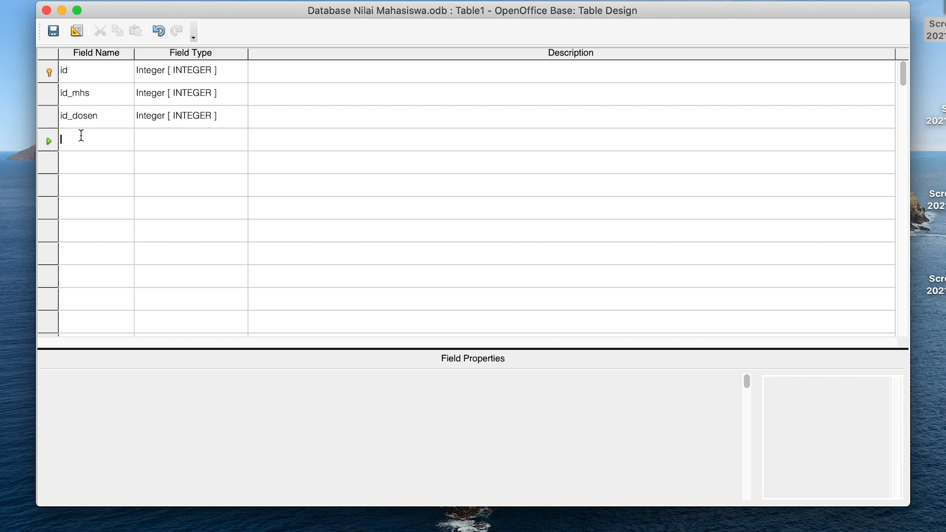
type("id_")
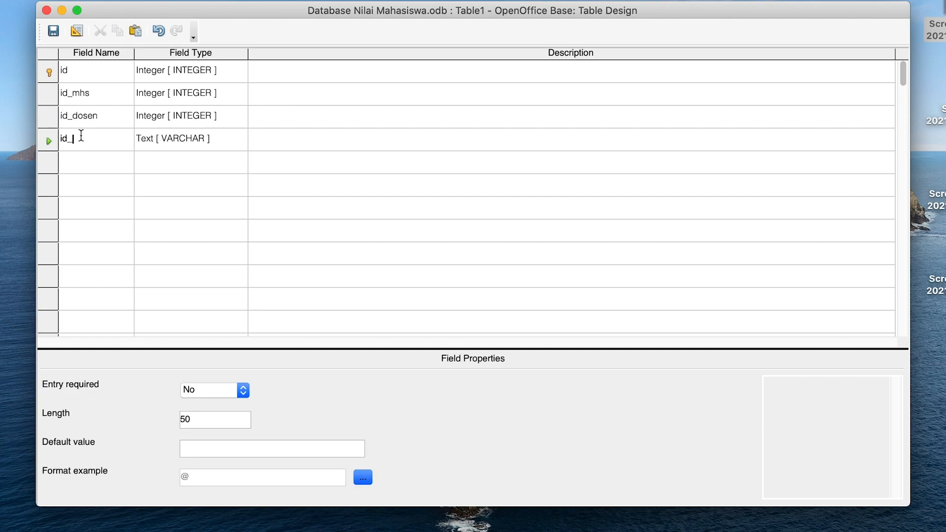
type("mk")
left_click(222, 137)
left_click(240, 141)
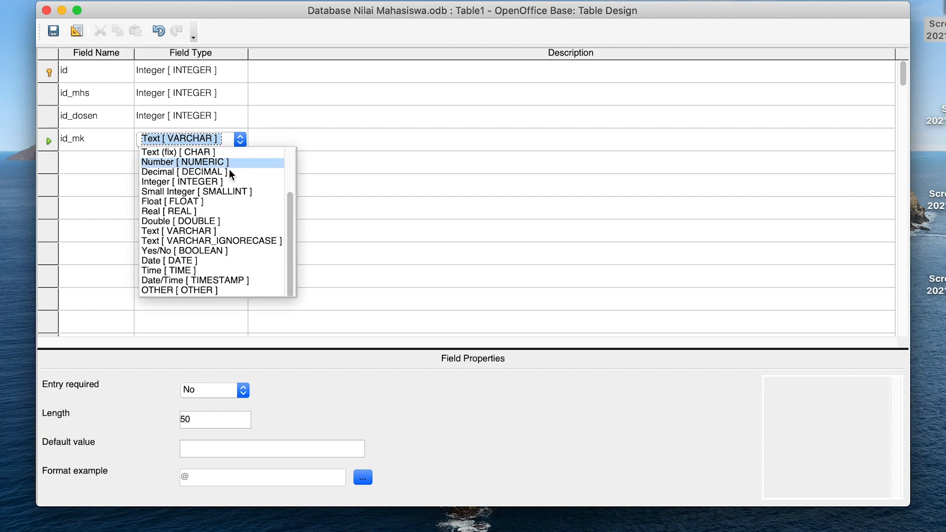
left_click(226, 181)
Add a field named uts with the Decimal type below id_mk.
left_click(98, 160)
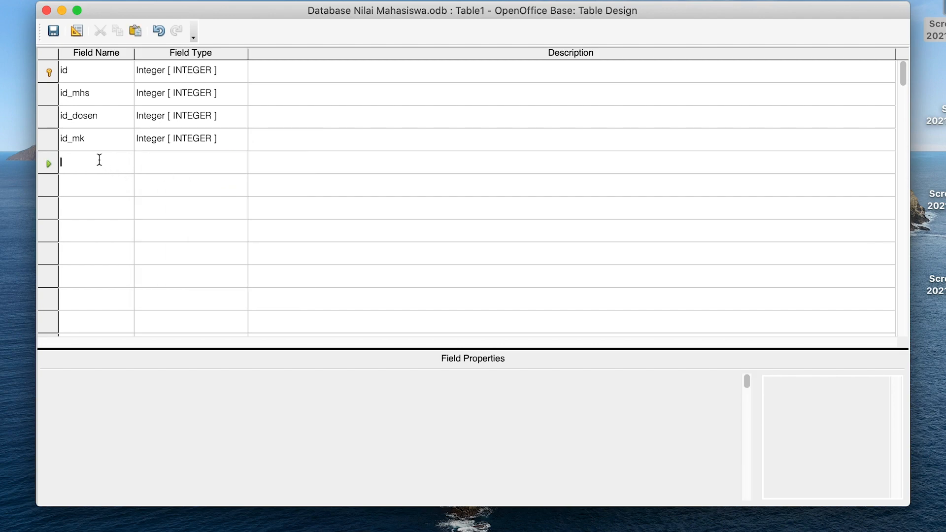
type("uts")
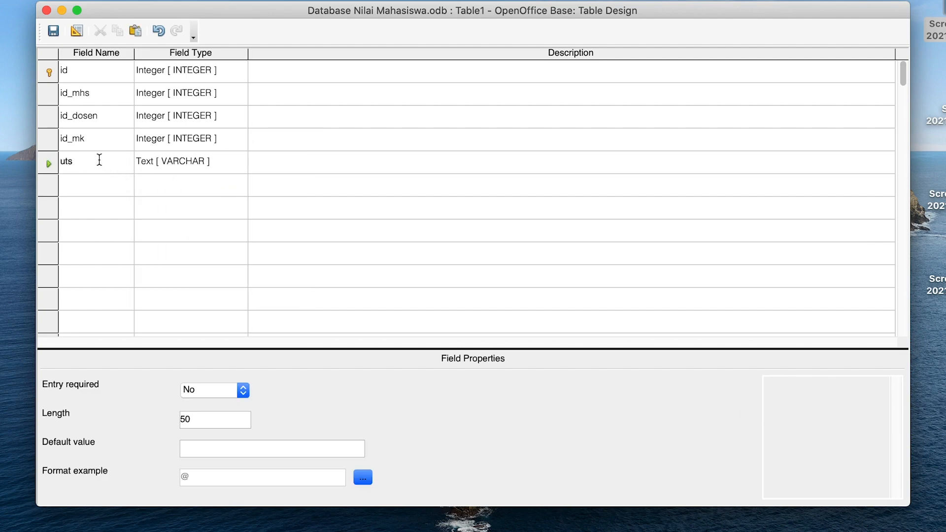
left_click(228, 169)
left_click(241, 163)
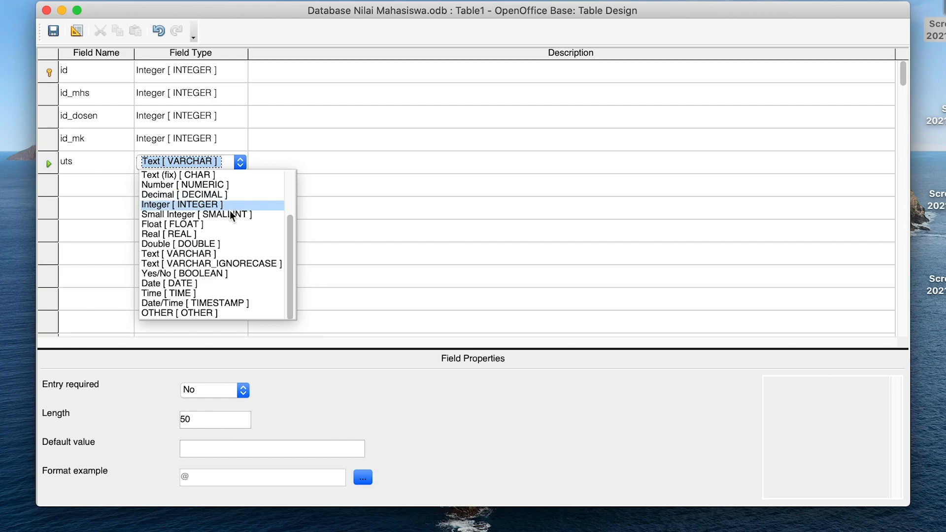
left_click(217, 197)
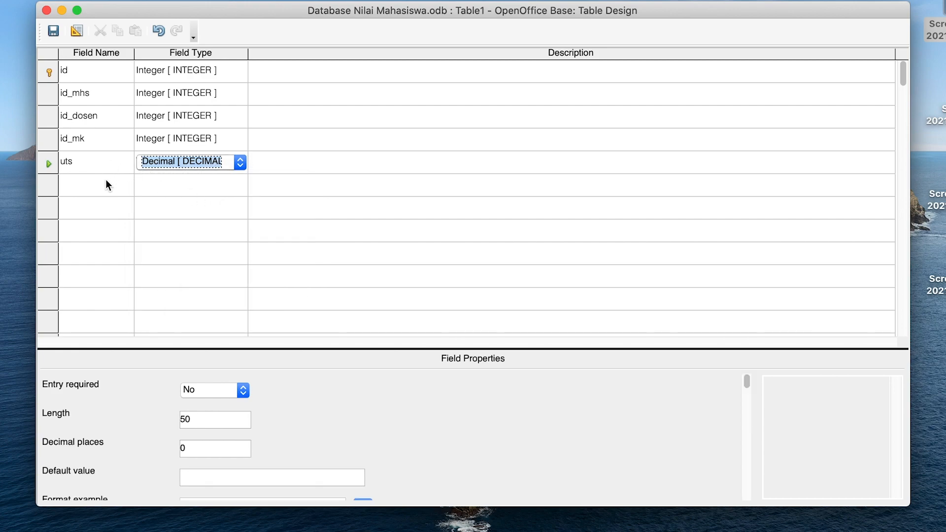
Add a field named uas with the Decimal type below uts.
left_click(106, 183)
type("uas")
left_click(223, 184)
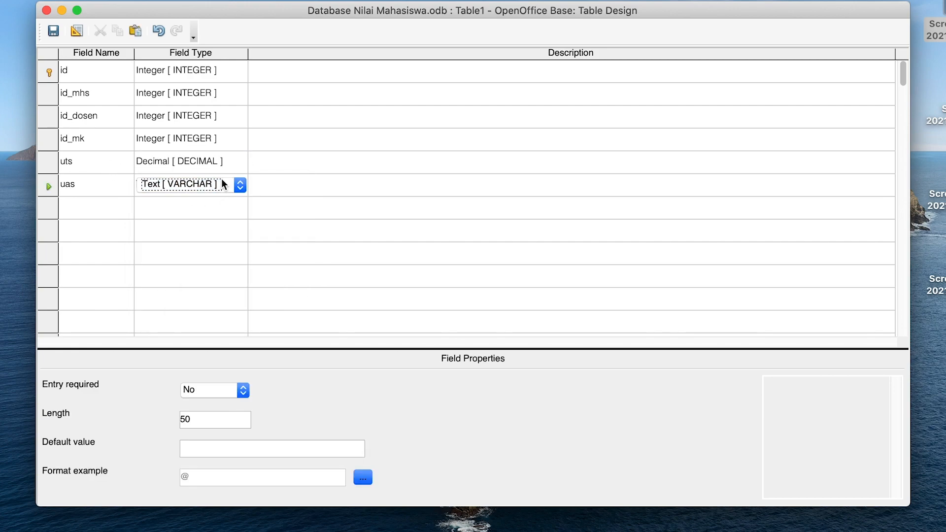
left_click(241, 184)
left_click(221, 217)
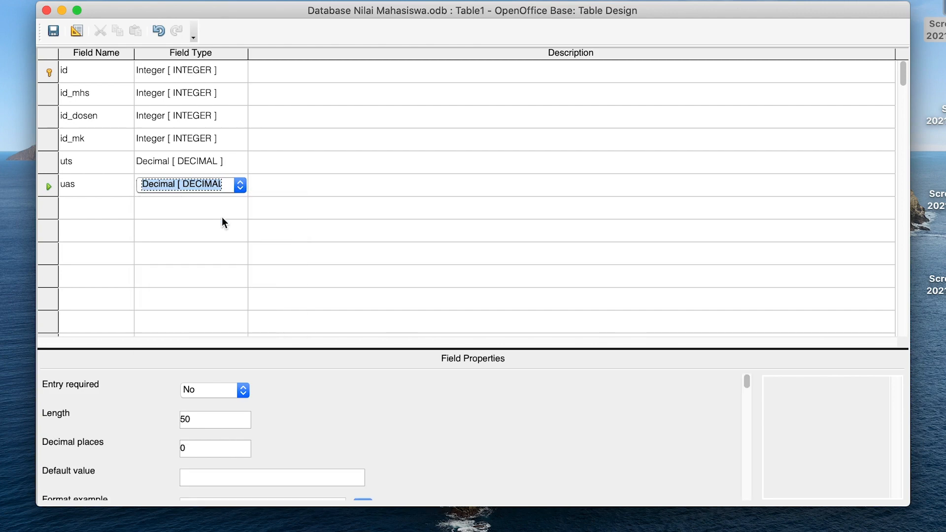
Add a field named tugas with the Decimal type below uas.
left_click(86, 208)
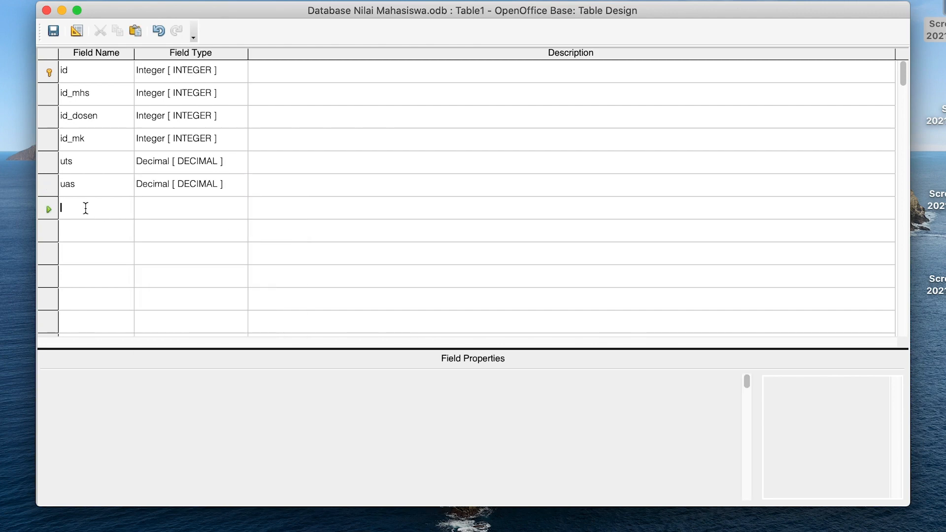
type("tugas")
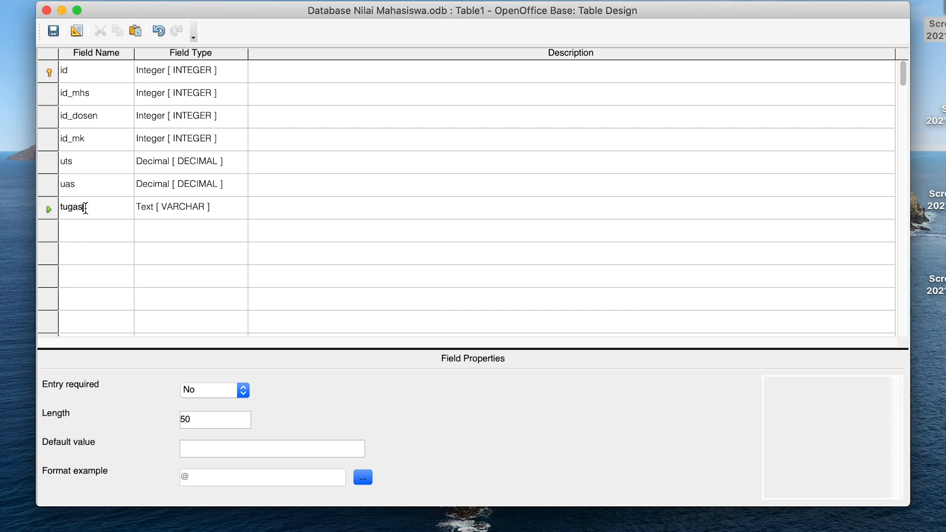
left_click(219, 210)
left_click(241, 207)
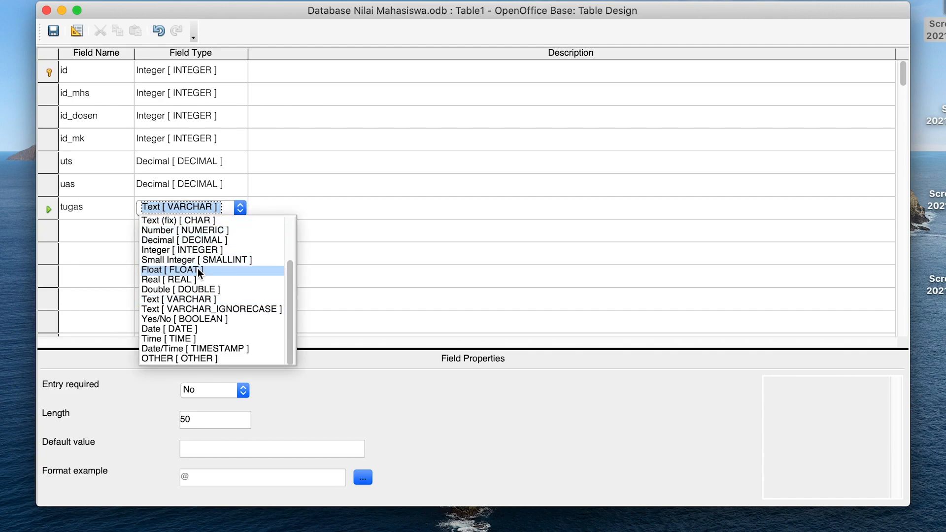
left_click(197, 242)
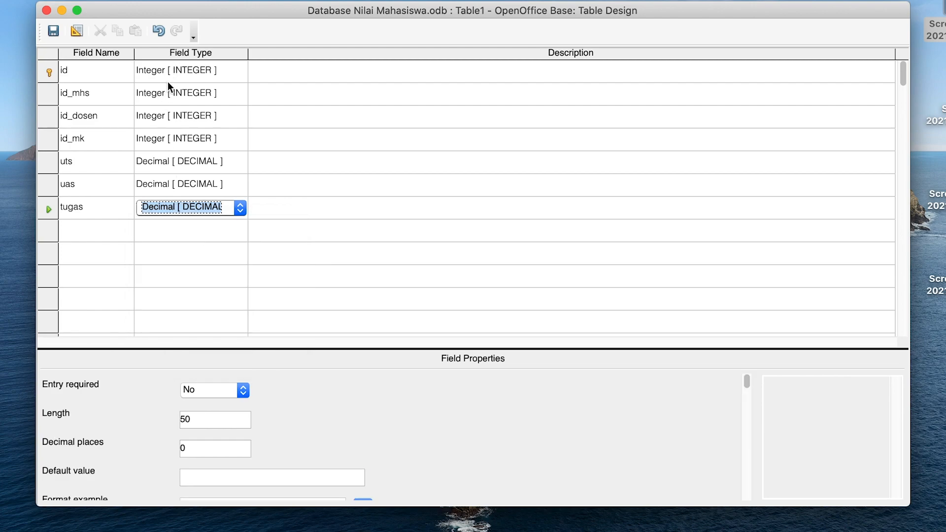
Set AutoValue to Yes for the id primary key field.
left_click(218, 72)
left_click(243, 389)
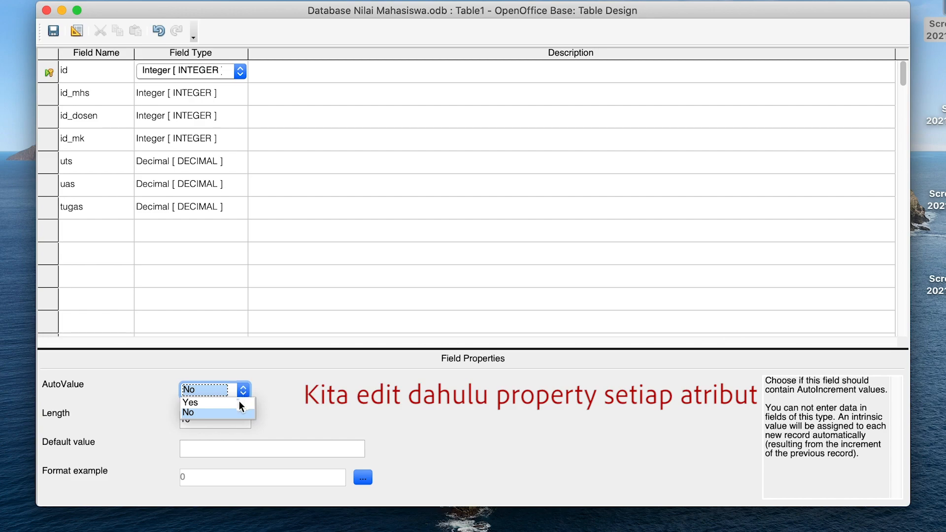
left_click(238, 400)
Set Entry required to Yes for the id_mhs, id_dosen and id_mk fields.
left_click(228, 99)
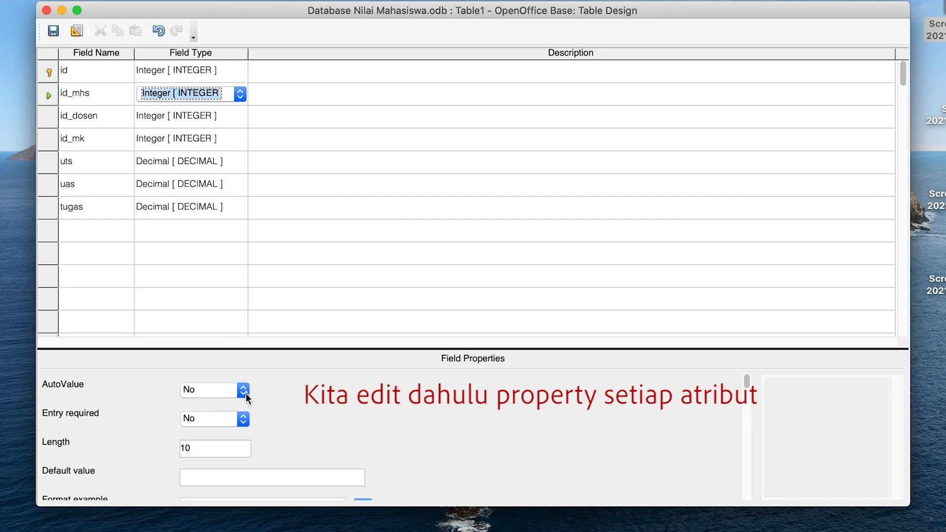
left_click(244, 418)
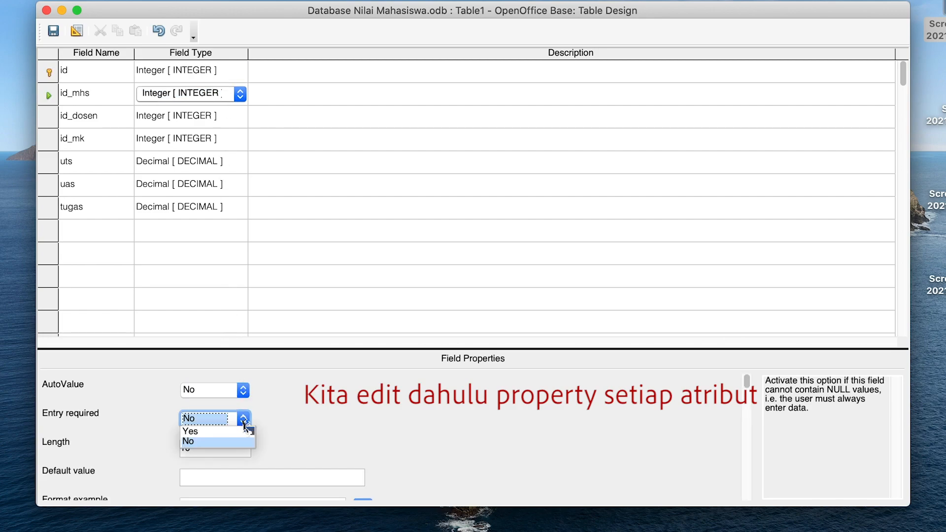
left_click(249, 429)
left_click(232, 117)
left_click(243, 419)
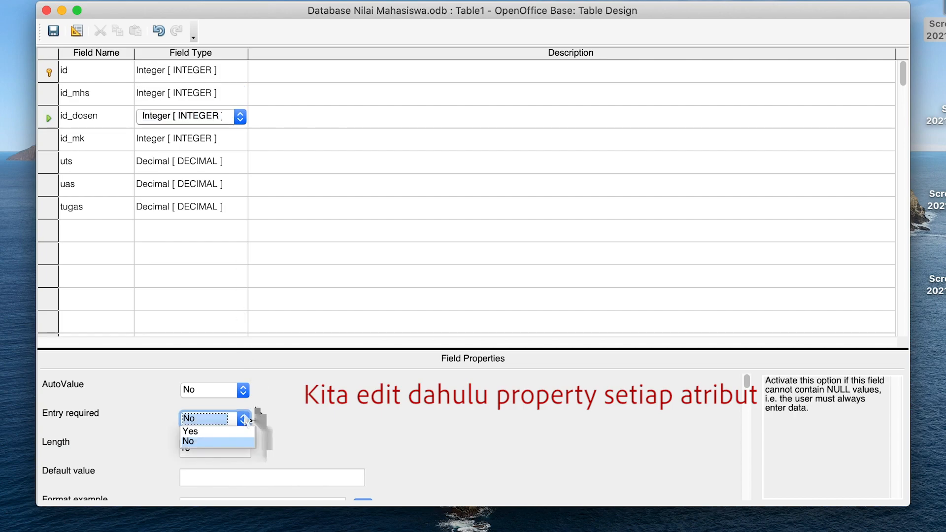
left_click(249, 430)
left_click(228, 141)
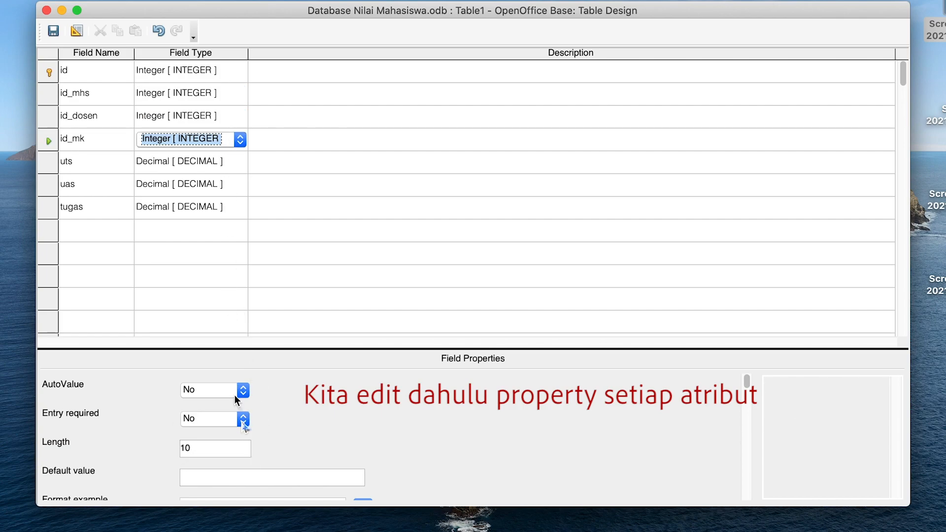
left_click(244, 419)
left_click(242, 431)
Set Entry required to Yes for the uts, uas and tugas fields.
left_click(230, 164)
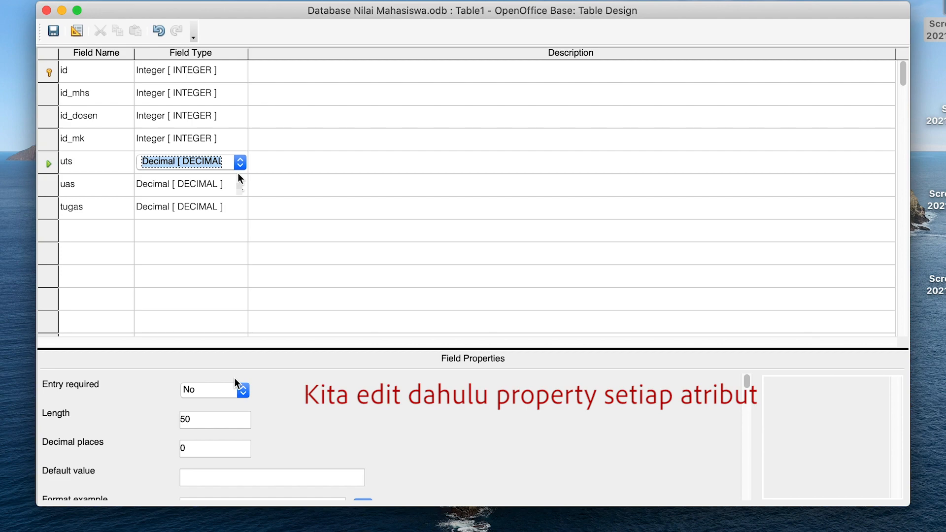
left_click(243, 390)
left_click(236, 400)
left_click(232, 187)
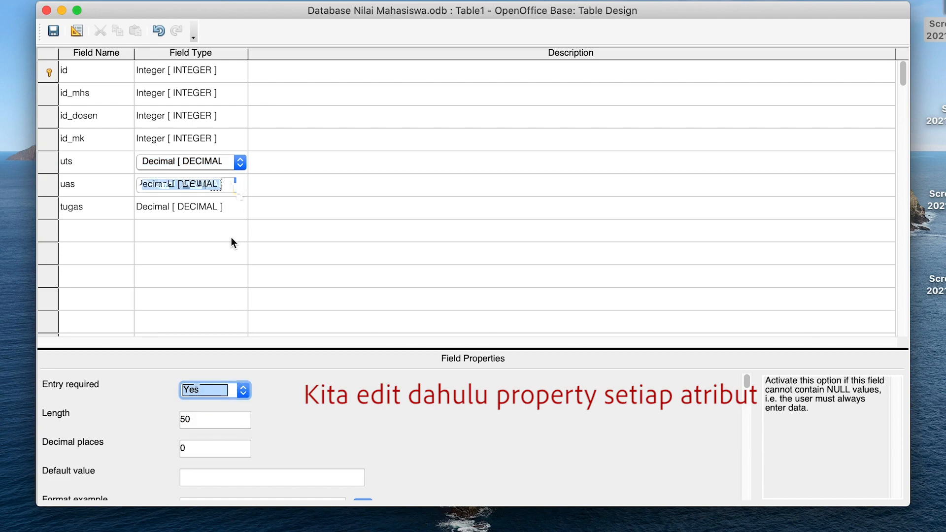
left_click(240, 185)
left_click(243, 389)
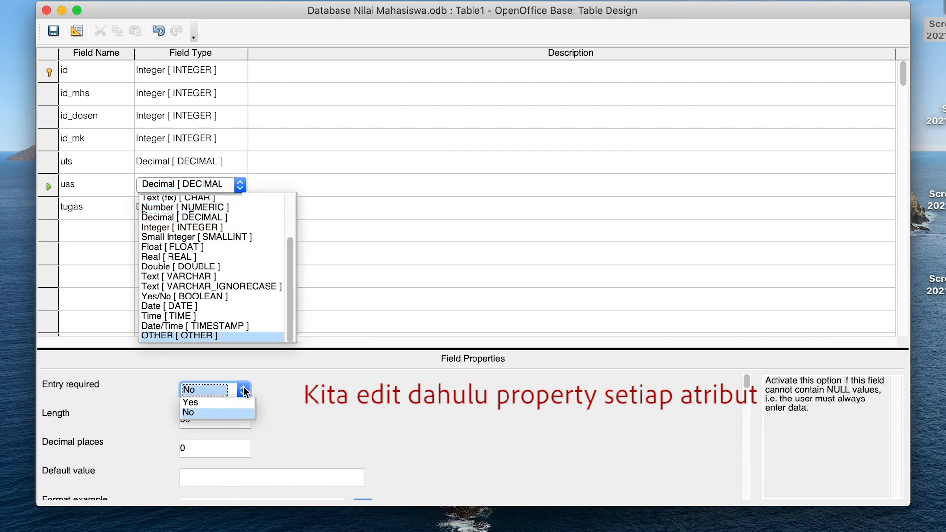
left_click(244, 403)
left_click(232, 209)
left_click(243, 390)
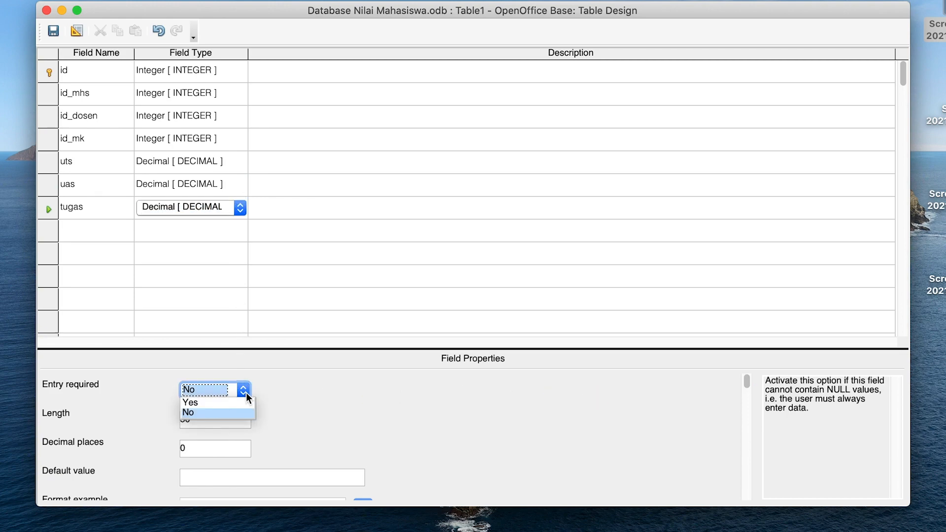
left_click(245, 403)
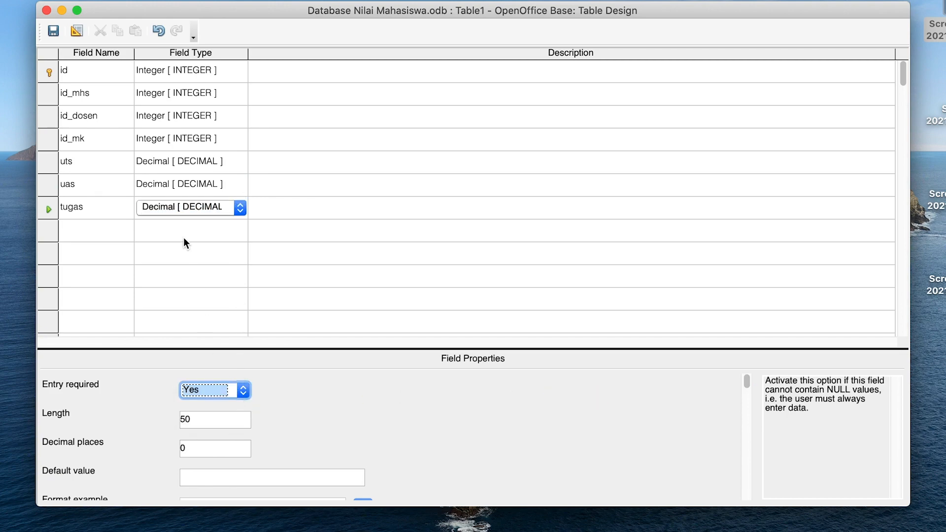
Save the new table design under the name tab_nilai.
left_click(58, 33)
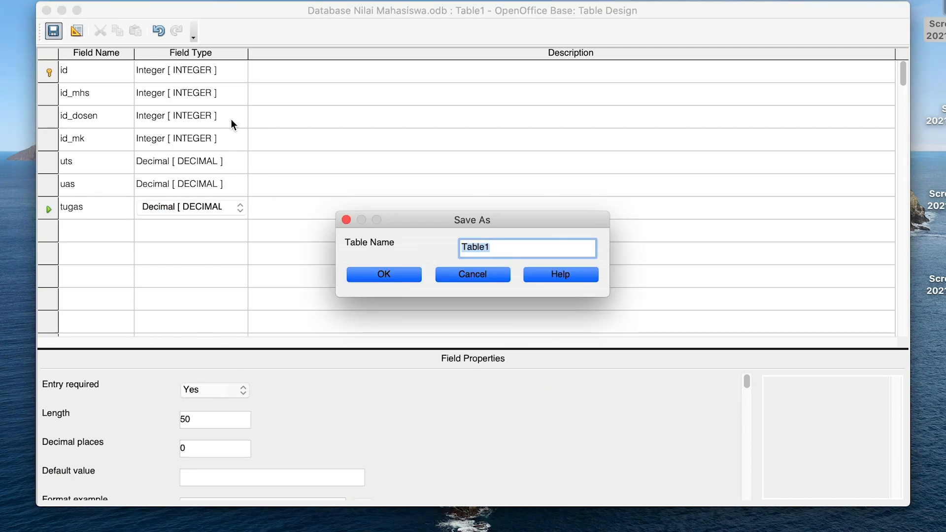
type("tab_nilai")
left_click(410, 276)
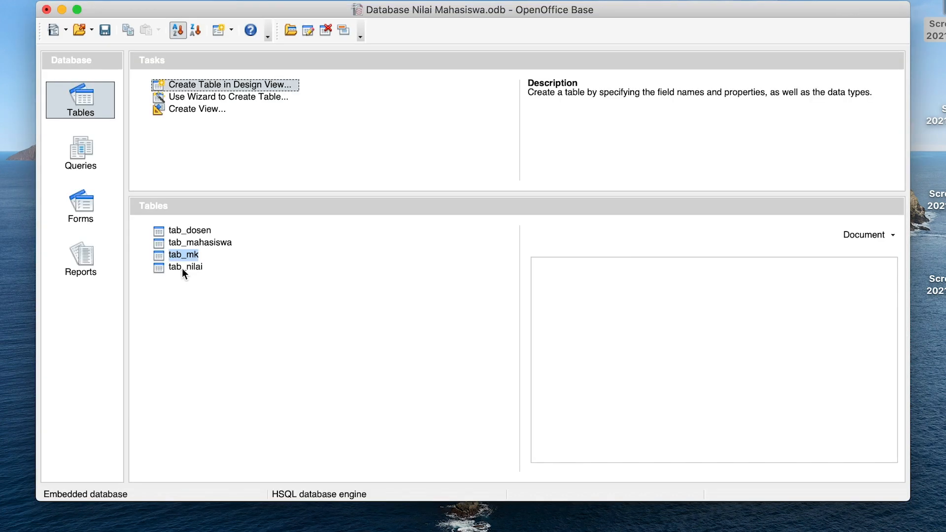
Open the tab_nilai table for data entry.
double_click(182, 268)
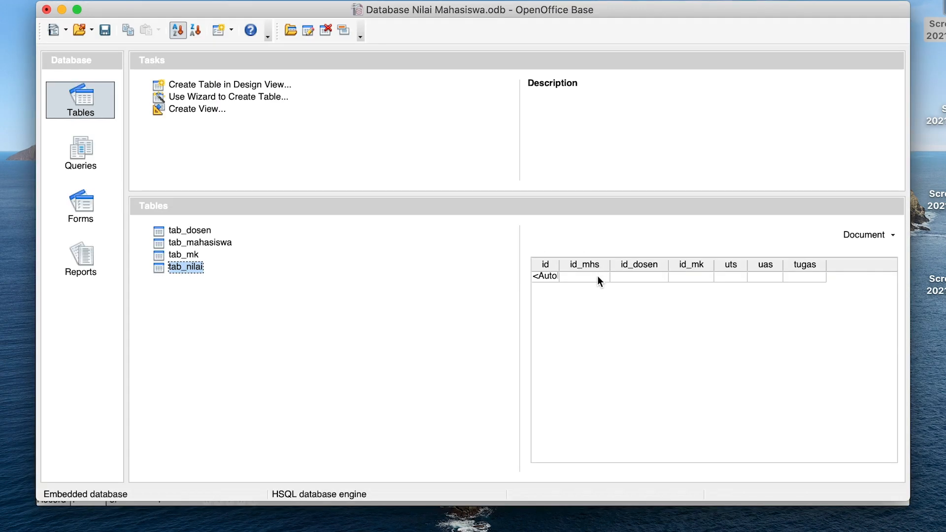
left_click(893, 236)
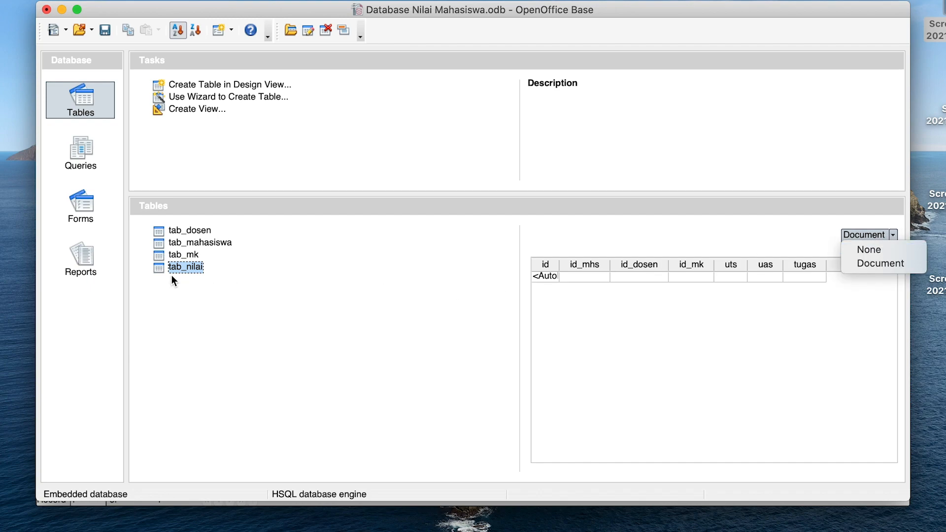
left_click(184, 265)
right_click(185, 265)
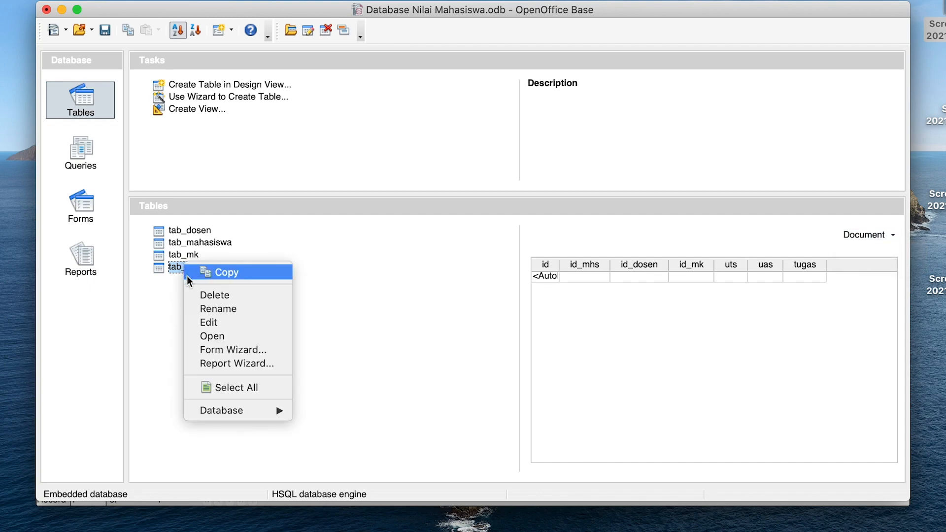
left_click(212, 336)
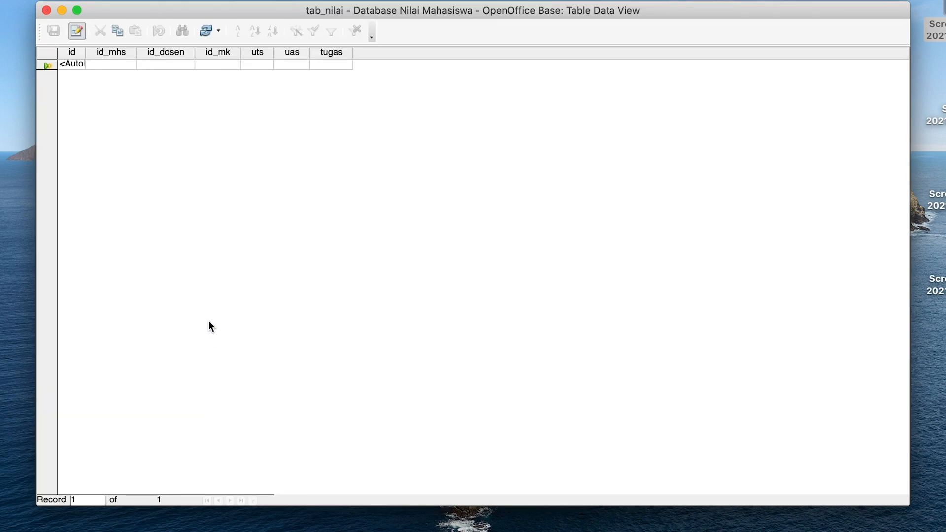
Enter the first grades record with id_mhs 1, id_dosen 0, id_mk 0, uts 70, uas 70 and tugas 70.
left_click(104, 64)
type("1")
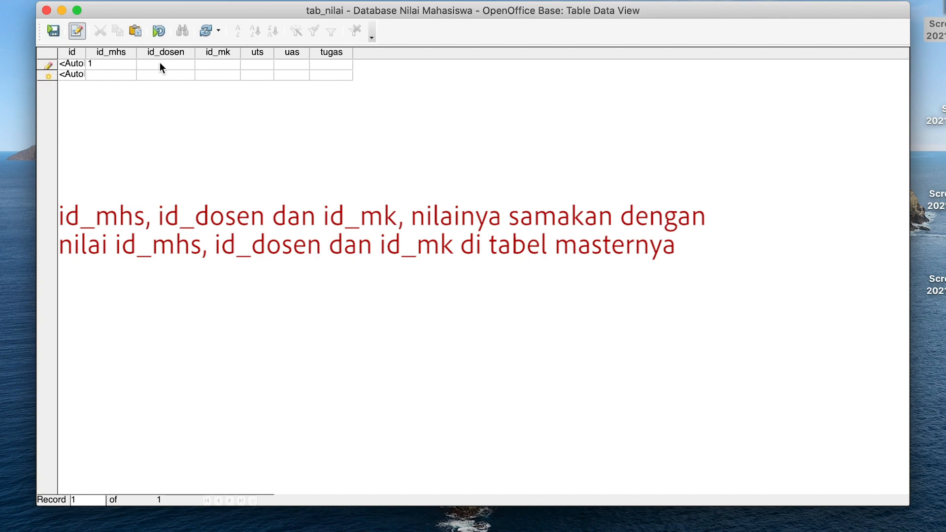
left_click(160, 63)
left_click(216, 64)
left_click(253, 65)
left_click(279, 67)
type("70")
left_click(327, 62)
type("70")
Add and save a second grades record with id_mhs 0, id_dosen 0, id_mk 0, uts 70, uas 80 and tugas 70, closing the table.
left_click(121, 74)
type("0")
left_click(162, 74)
type("0")
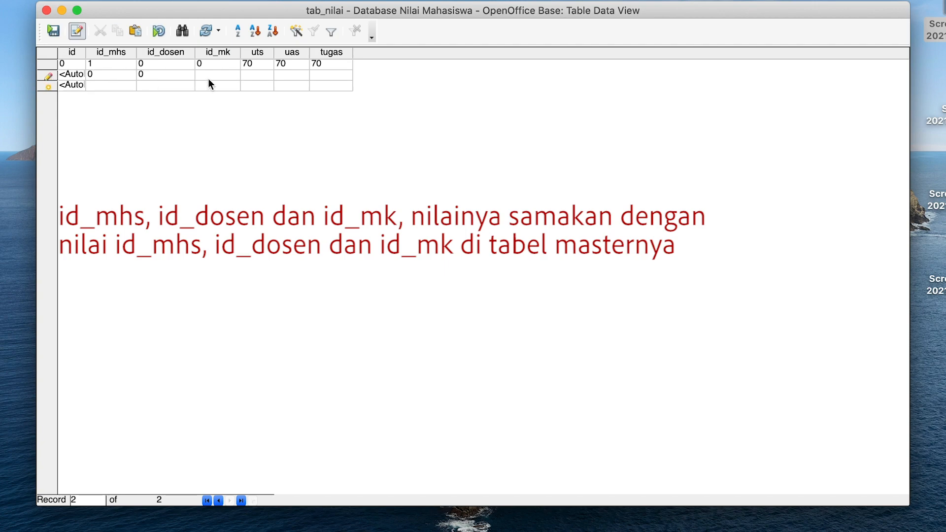
left_click(251, 75)
type("70")
left_click(291, 75)
type("80")
left_click(320, 74)
type("70")
left_click(53, 30)
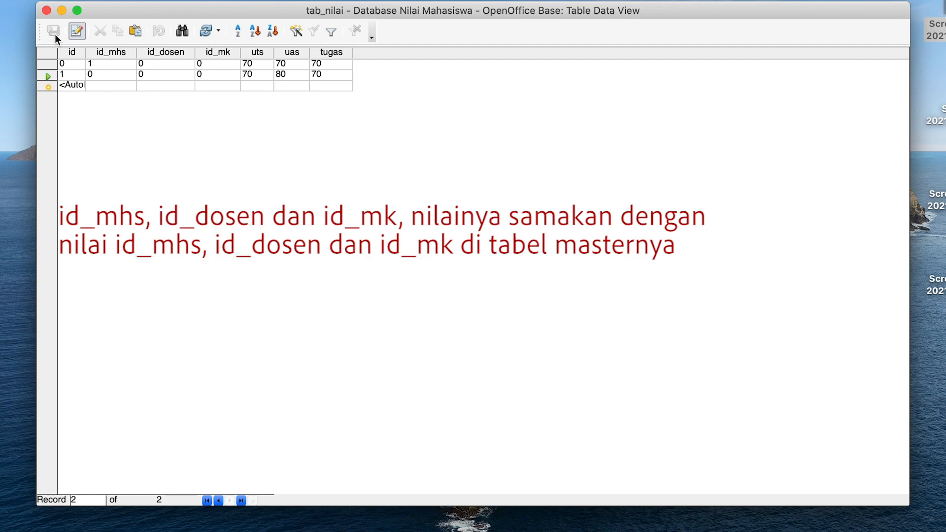
key("super+w")
Preview the stored records of tab_nilai, tab_mk, tab_mahasiswa and tab_dosen in the database window.
left_click(195, 270)
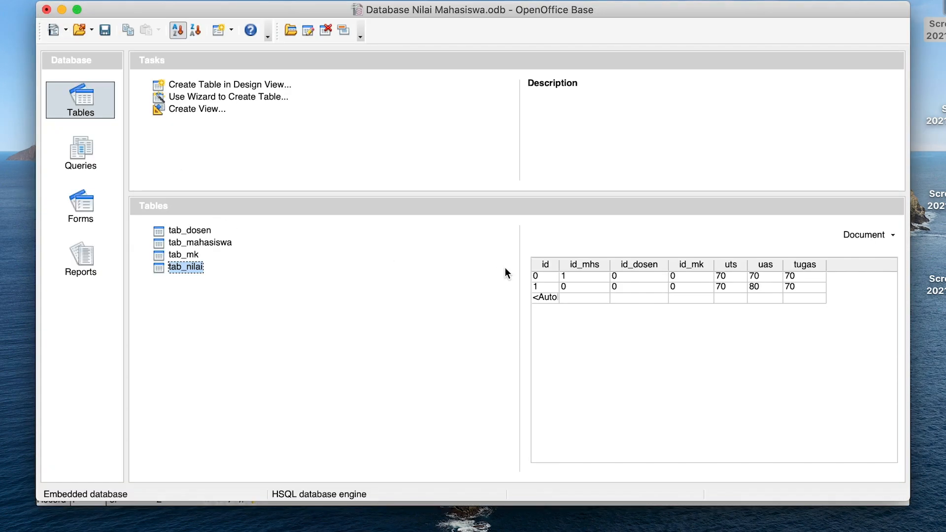
double_click(190, 255)
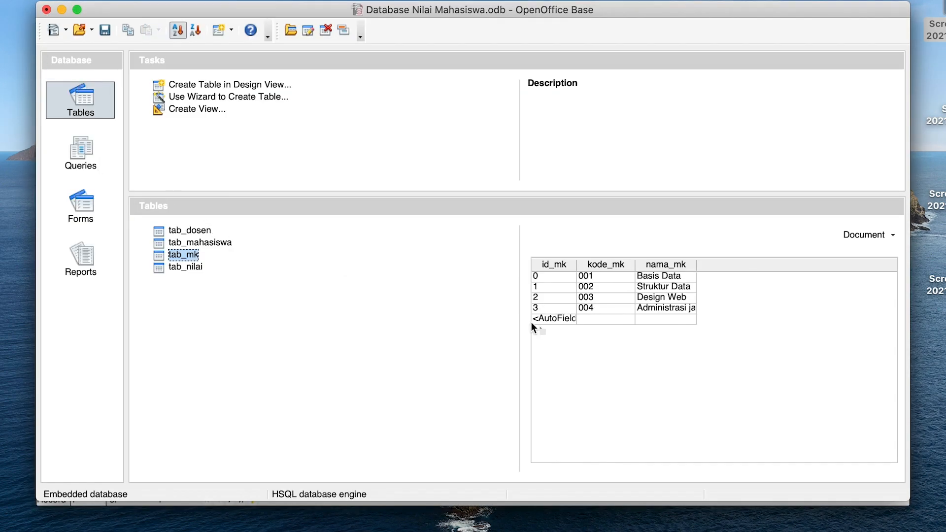
left_click(179, 242)
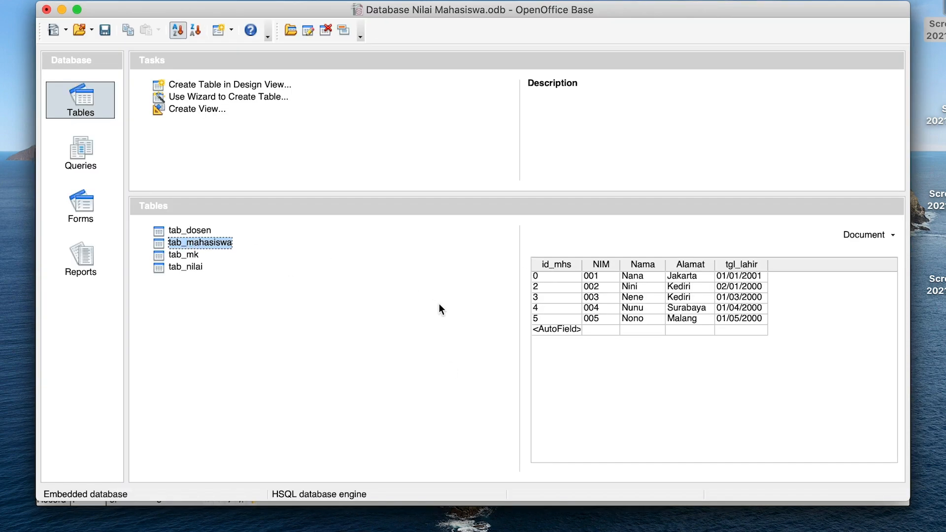
double_click(190, 230)
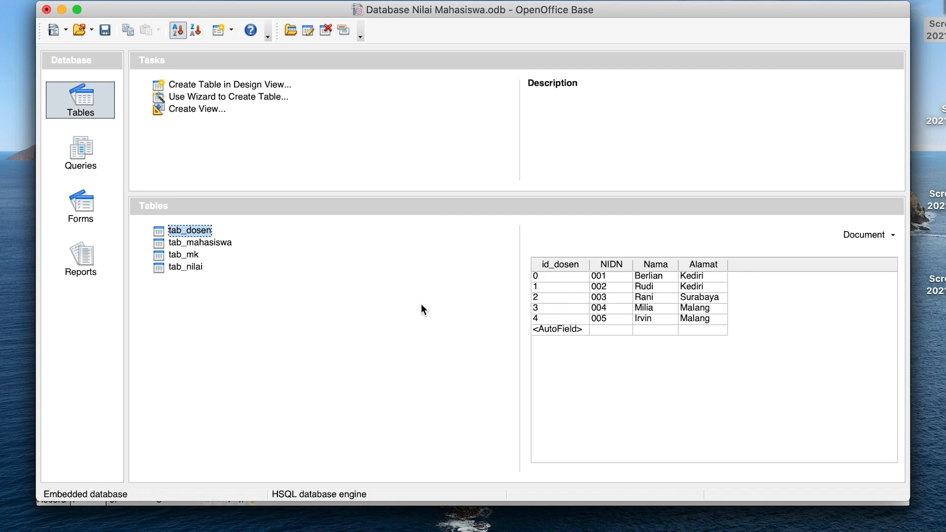
key("Down")
key("Down")
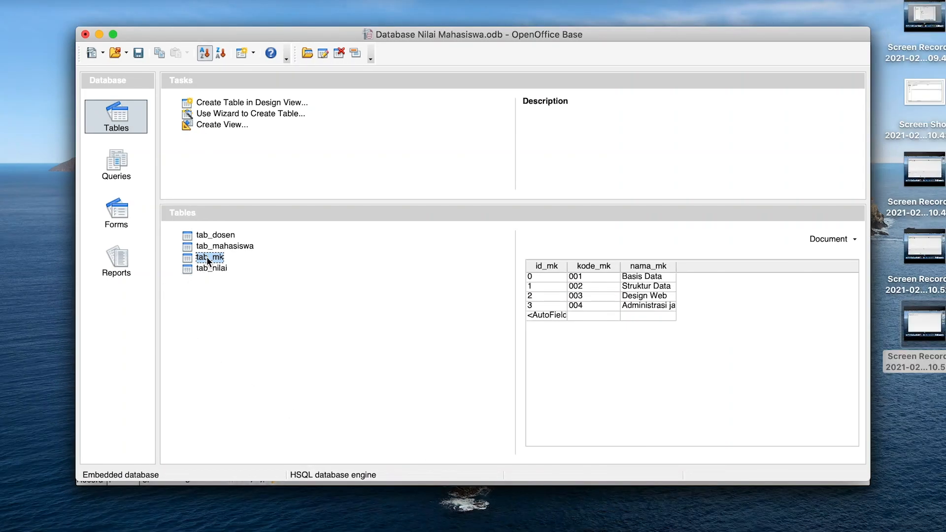
Delete the course record with kode_mk 004 from the tab_mk table and close the table.
right_click(208, 261)
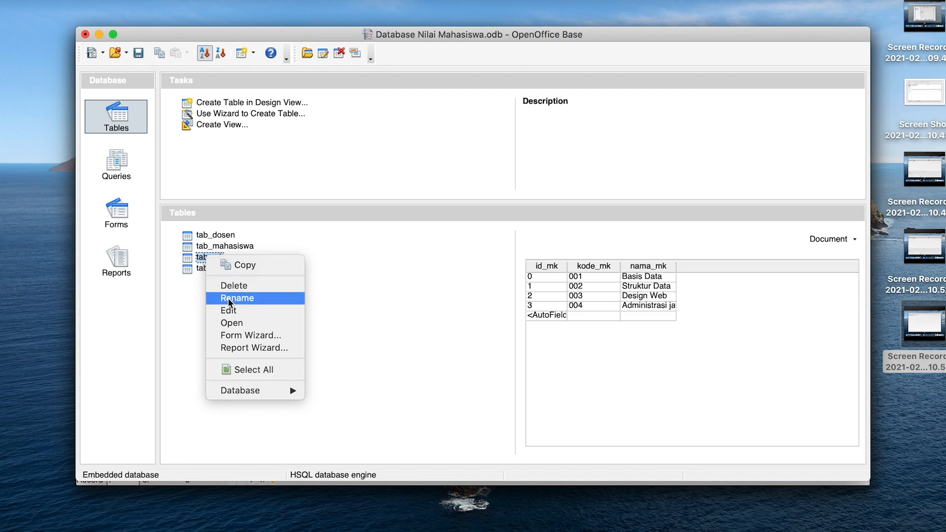
left_click(235, 323)
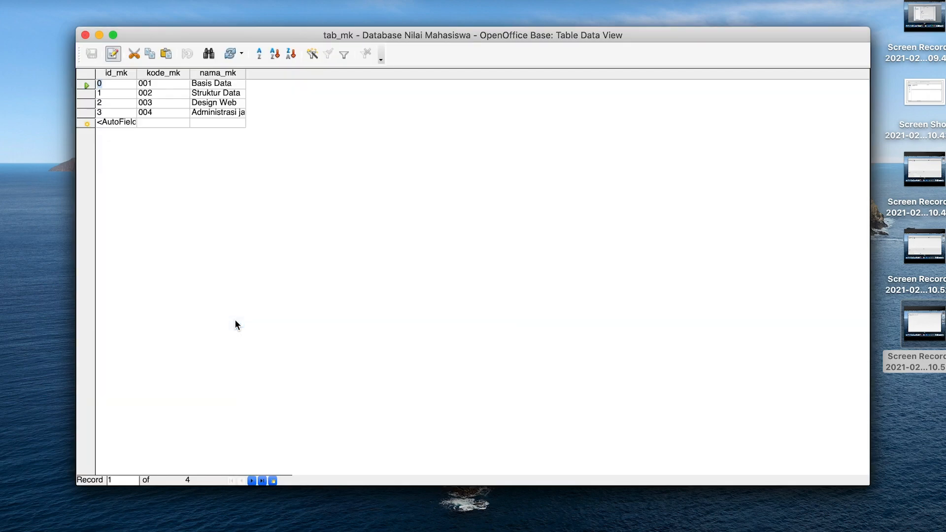
left_click(193, 104)
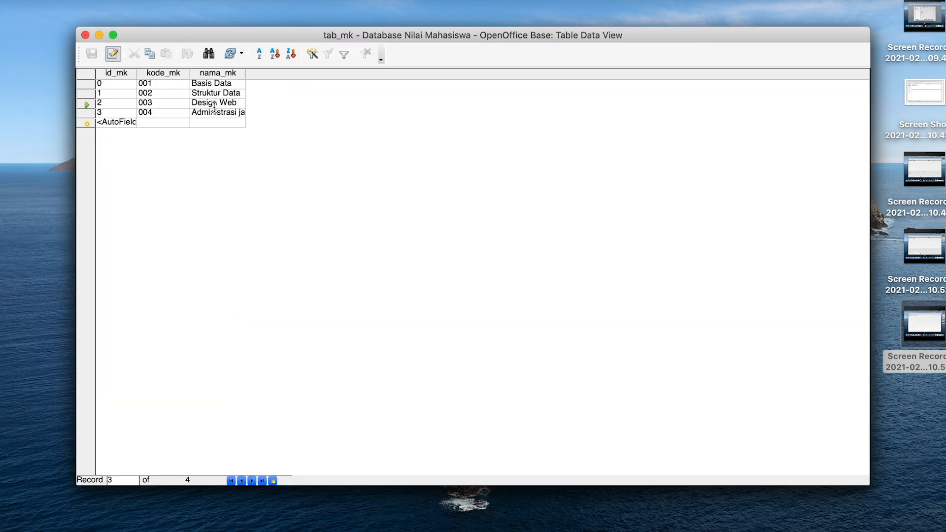
left_click(87, 114)
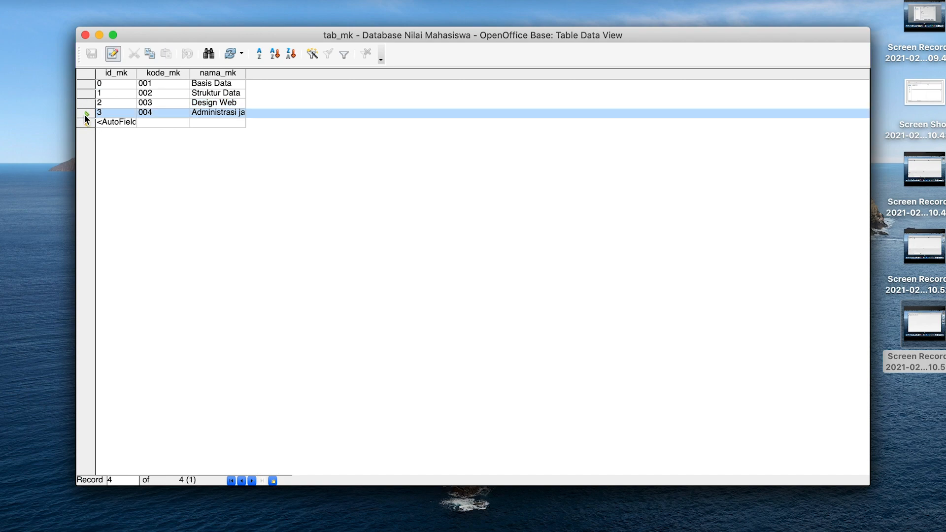
right_click(84, 114)
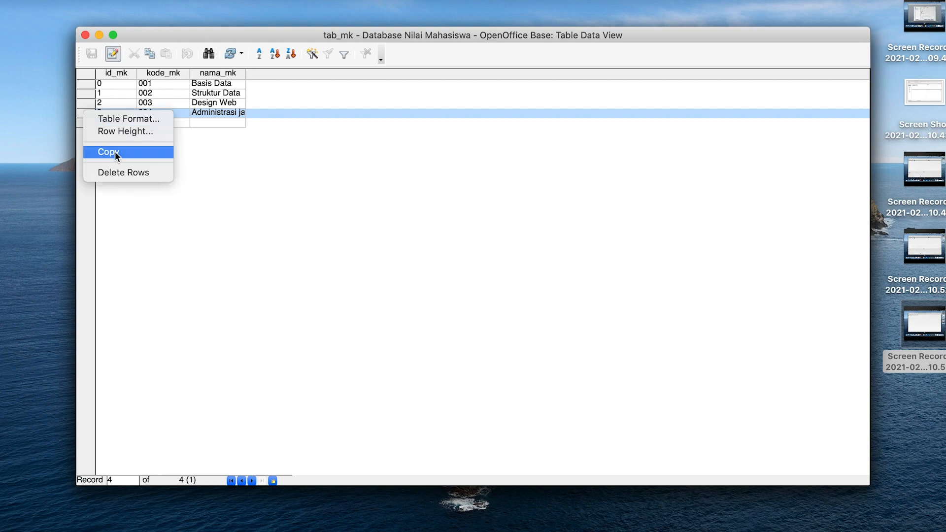
left_click(122, 173)
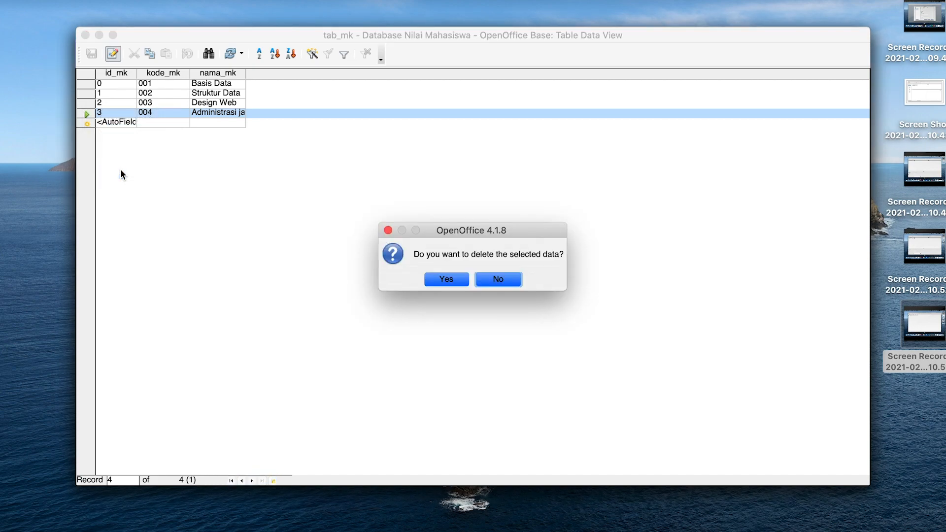
left_click(452, 279)
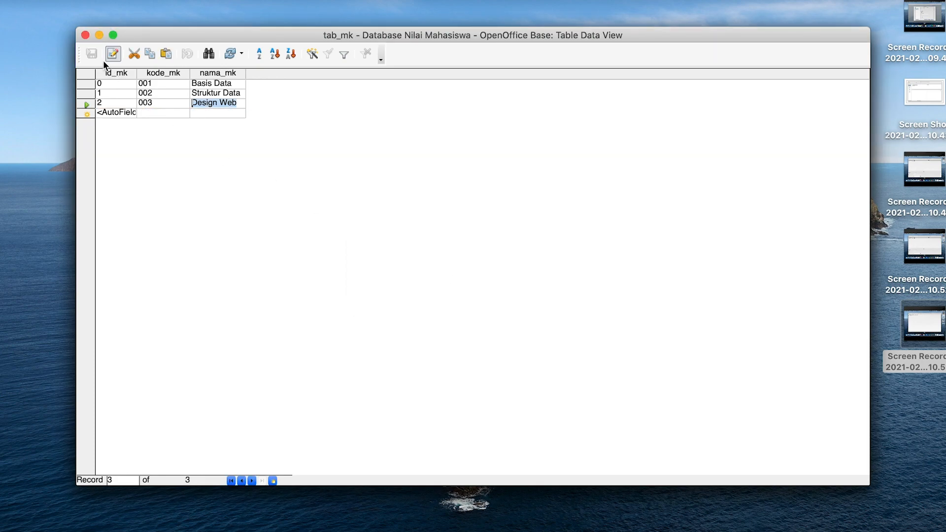
left_click(85, 35)
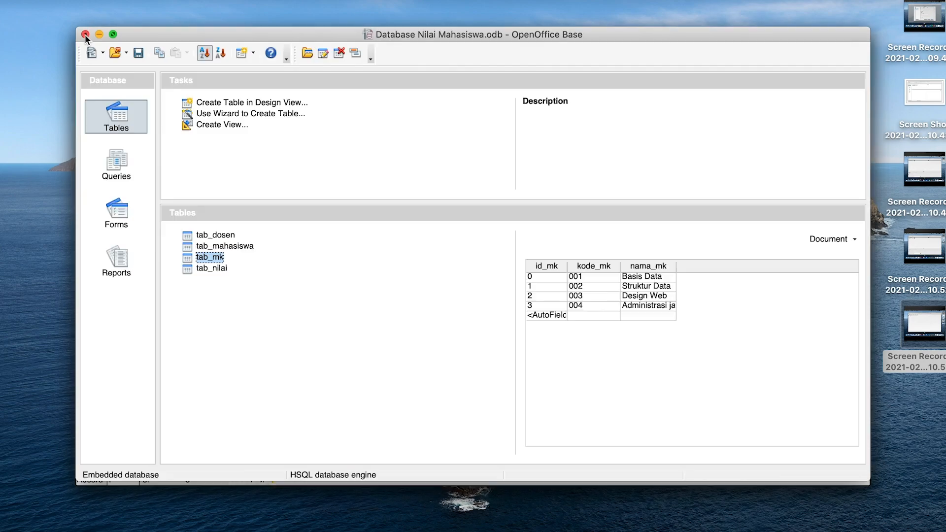